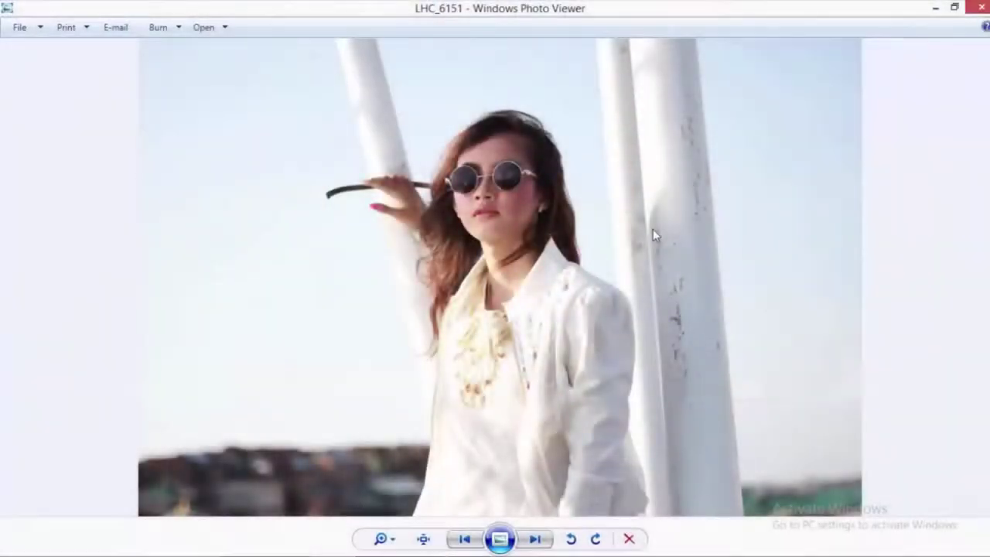
Step: Review LHC_6151's camera details in Properties, then open the photo in Photoshop CC
{"action": "right_click", "coordinate": [652, 235]}
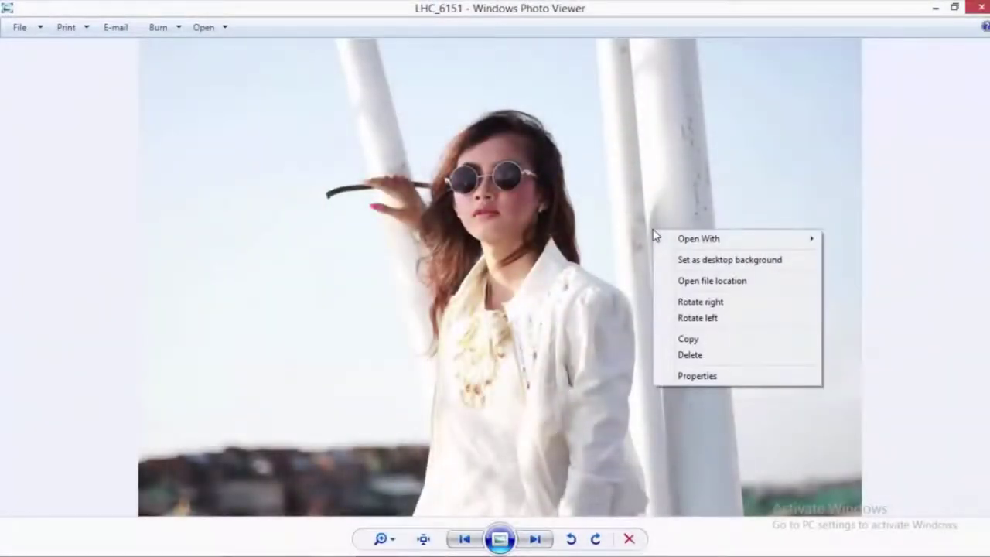
{"action": "left_click", "coordinate": [700, 376]}
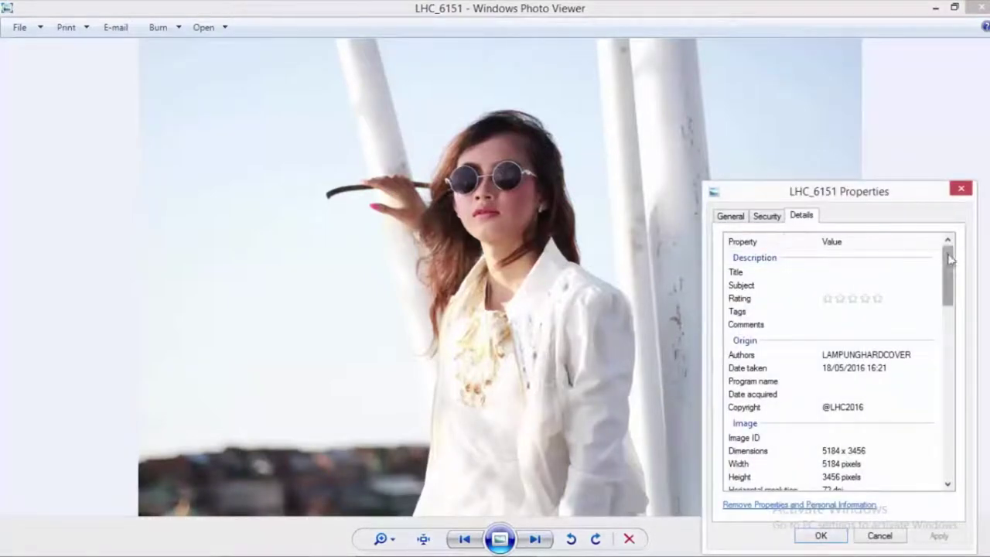
{"action": "left_click_drag", "start_coordinate": [949, 263], "coordinate": [950, 334]}
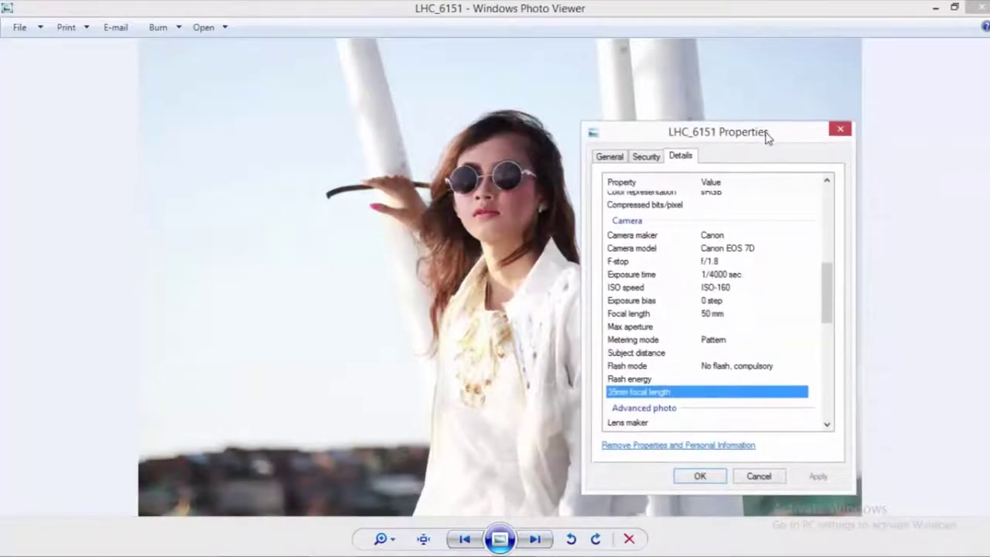
{"action": "left_click", "coordinate": [701, 477]}
{"action": "right_click", "coordinate": [567, 304]}
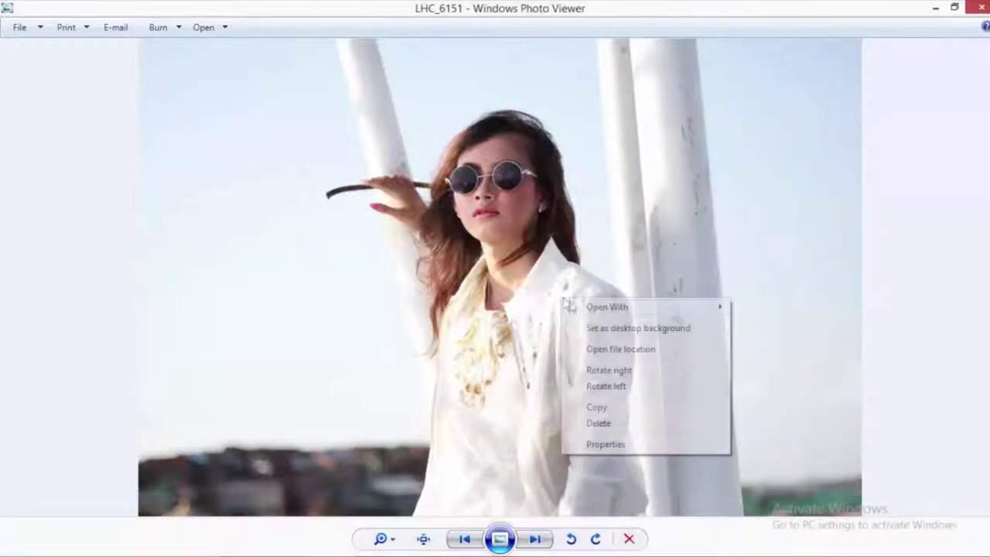
{"action": "mouse_move", "coordinate": [607, 307]}
{"action": "left_click", "coordinate": [770, 340]}
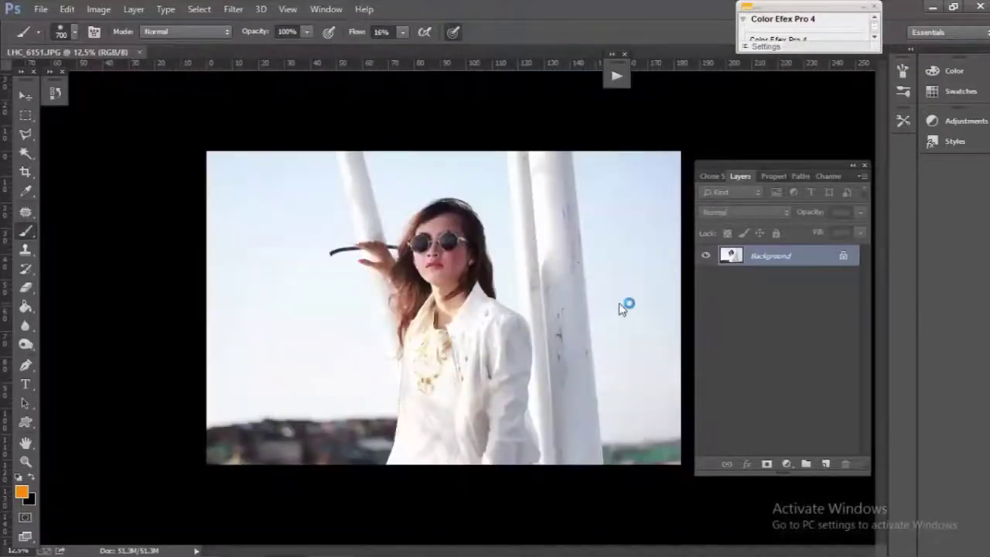
Step: Apply a Camera Raw Filter with Highlights pulled down to -100
{"action": "left_click", "coordinate": [232, 8]}
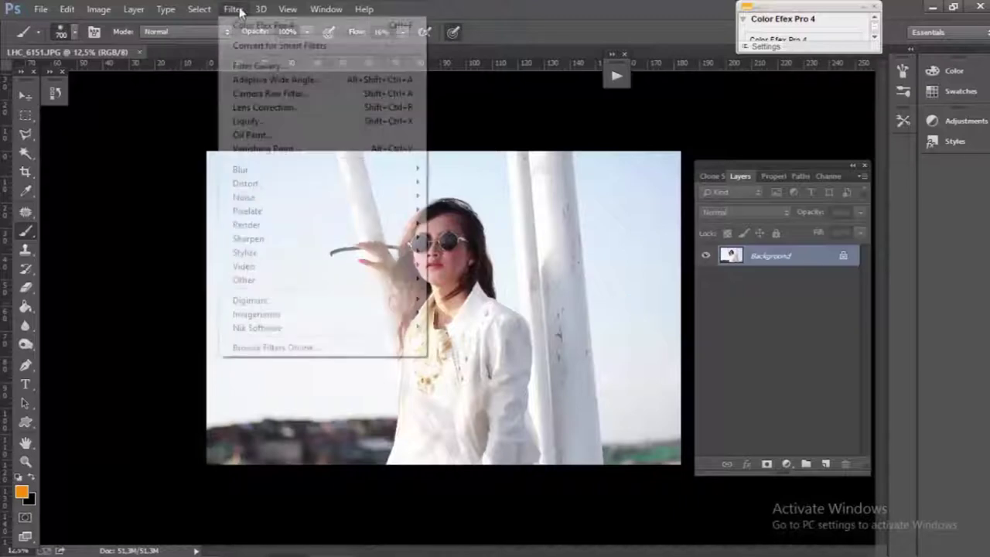
{"action": "left_click", "coordinate": [303, 94]}
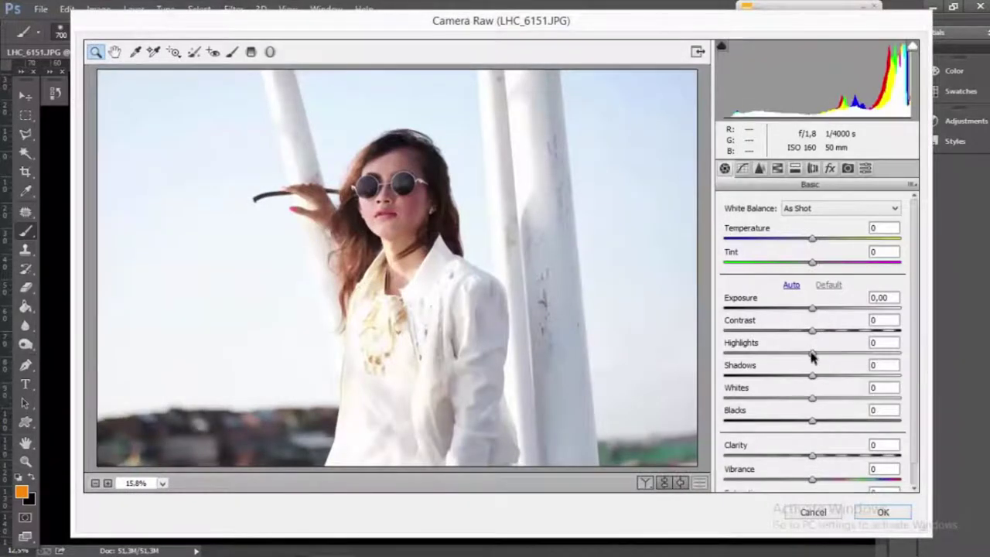
{"action": "left_click_drag", "start_coordinate": [812, 353], "coordinate": [692, 343]}
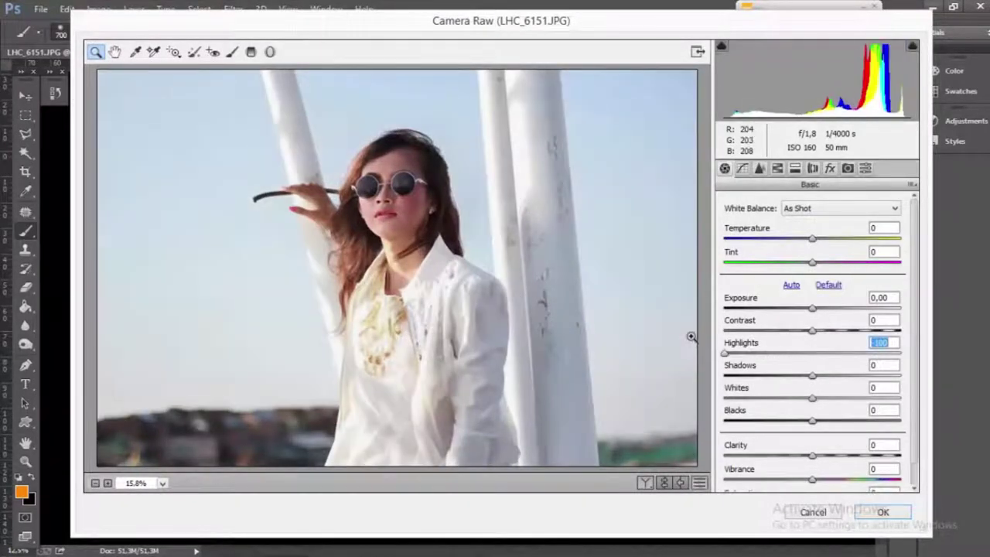
{"action": "left_click", "coordinate": [879, 512]}
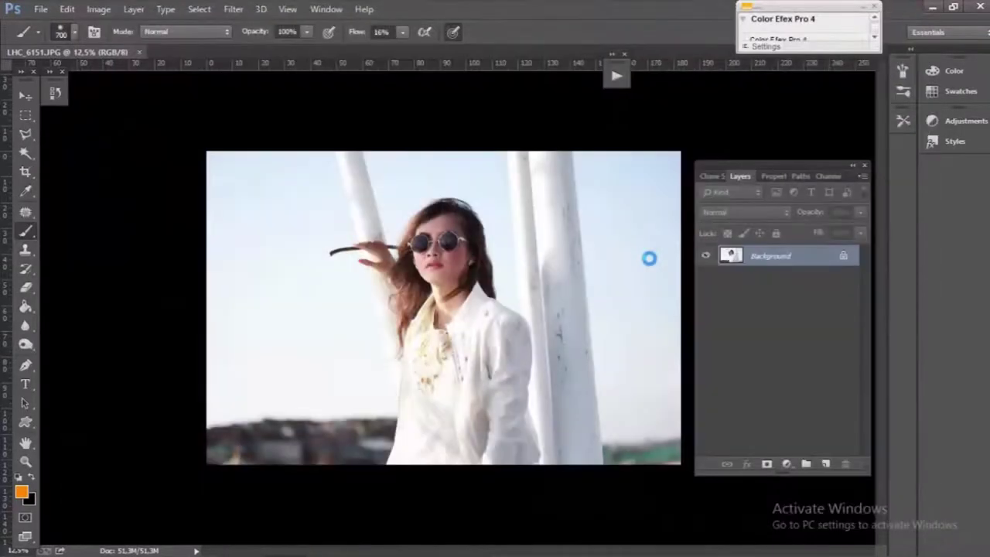
Step: Duplicate the photo to Layer 1 and lower its Camera Raw Exposure to about -0.40
{"action": "key", "text": "ctrl+j"}
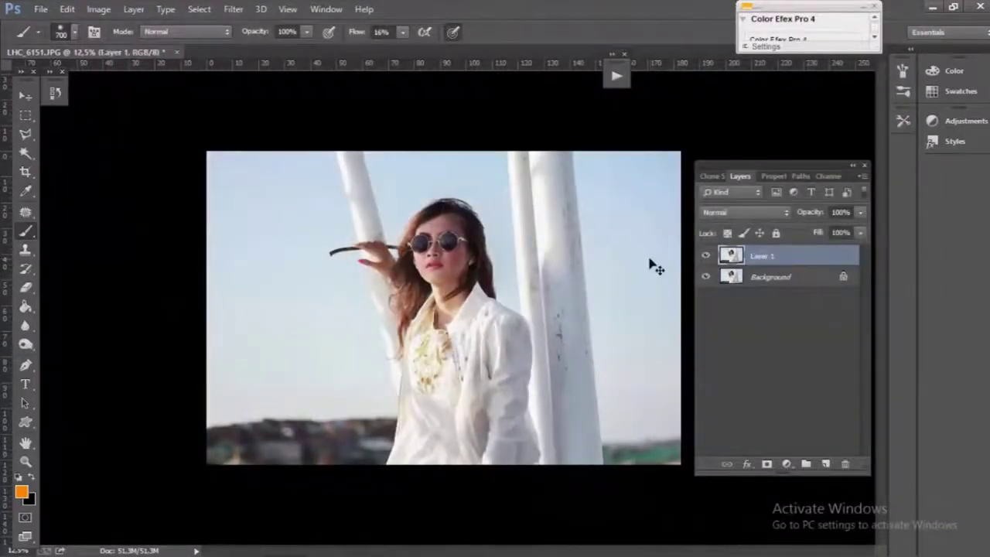
{"action": "left_click", "coordinate": [232, 10]}
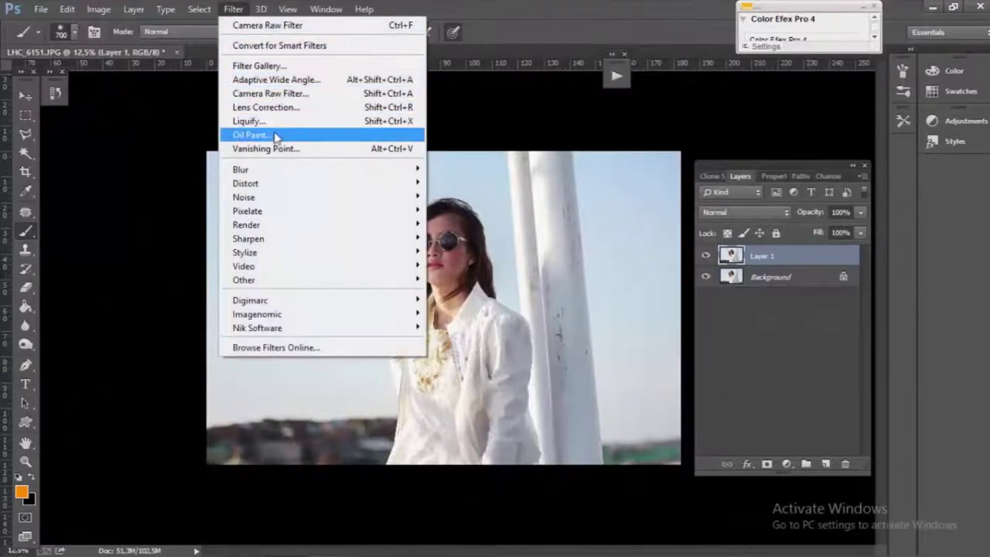
{"action": "left_click", "coordinate": [263, 90]}
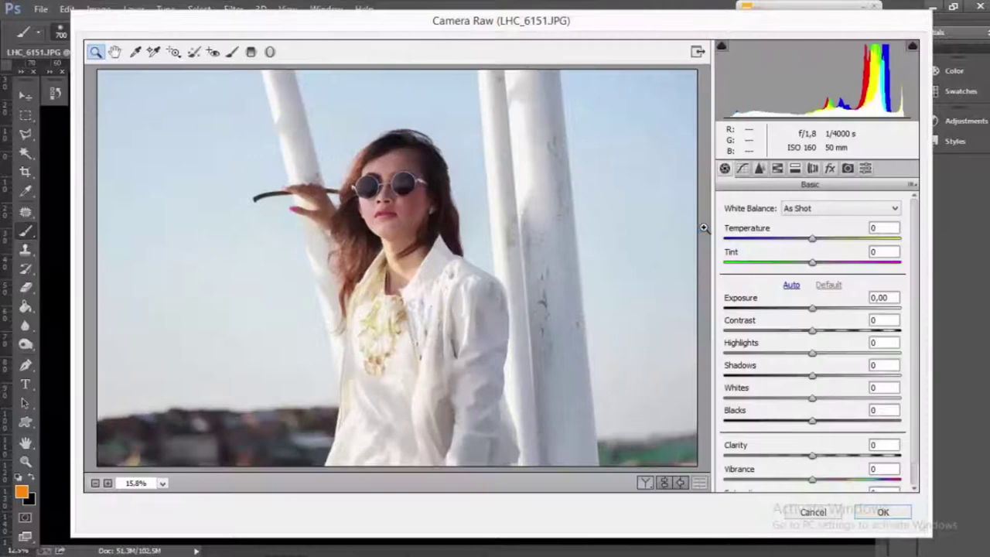
{"action": "left_click_drag", "start_coordinate": [812, 310], "coordinate": [804, 310]}
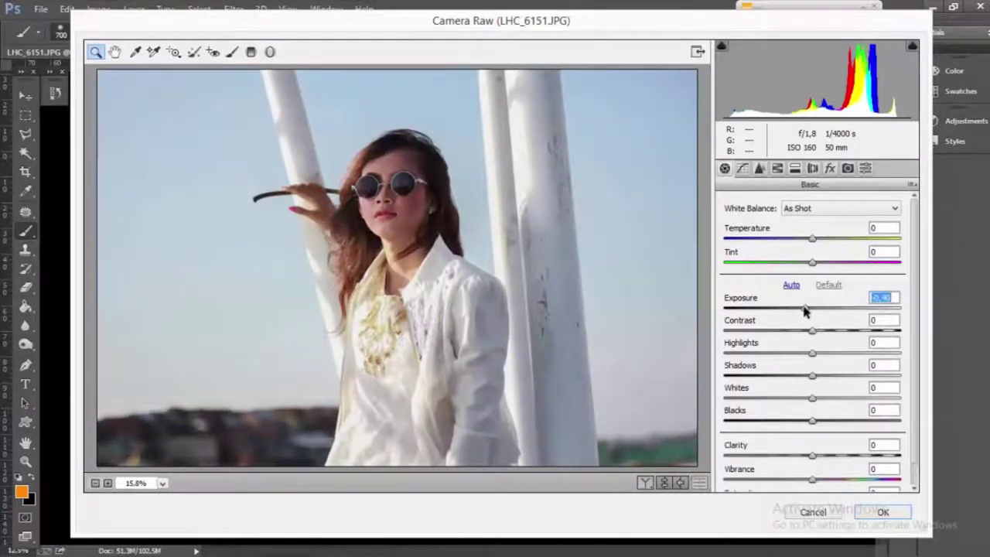
{"action": "left_click", "coordinate": [882, 512]}
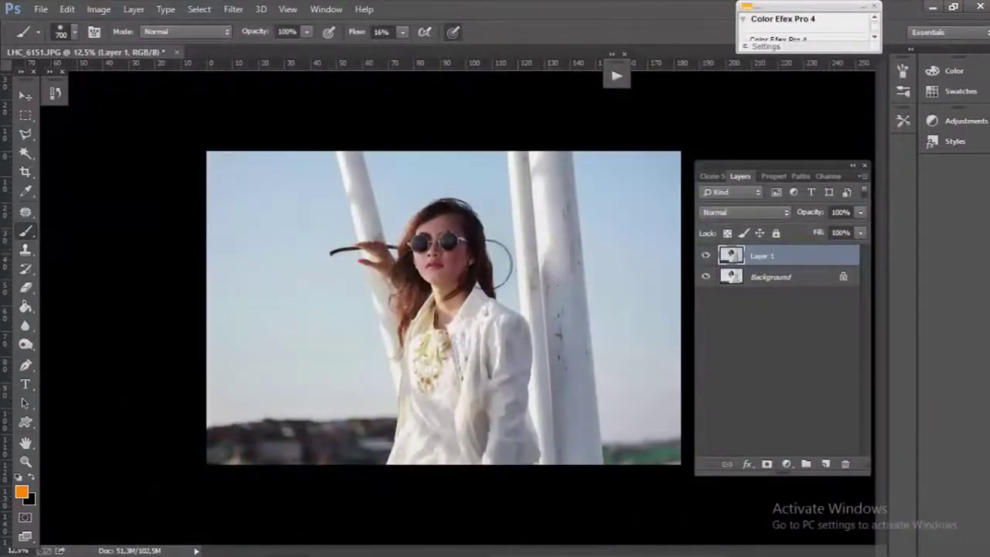
Step: Add a mask to Layer 1 and paint out the darkening over the face and sunglasses
{"action": "left_click", "coordinate": [766, 464]}
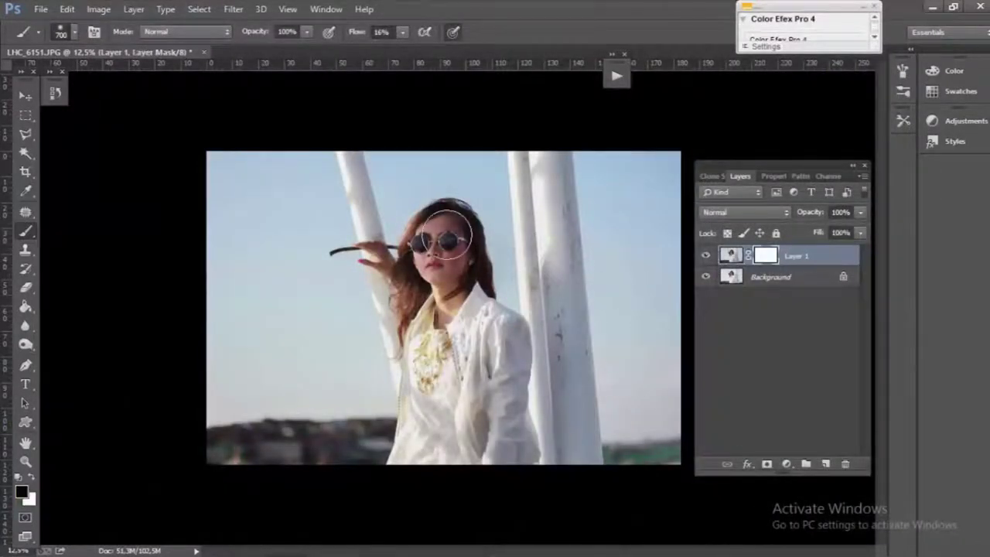
{"action": "left_click_drag", "start_coordinate": [444, 234], "coordinate": [448, 232]}
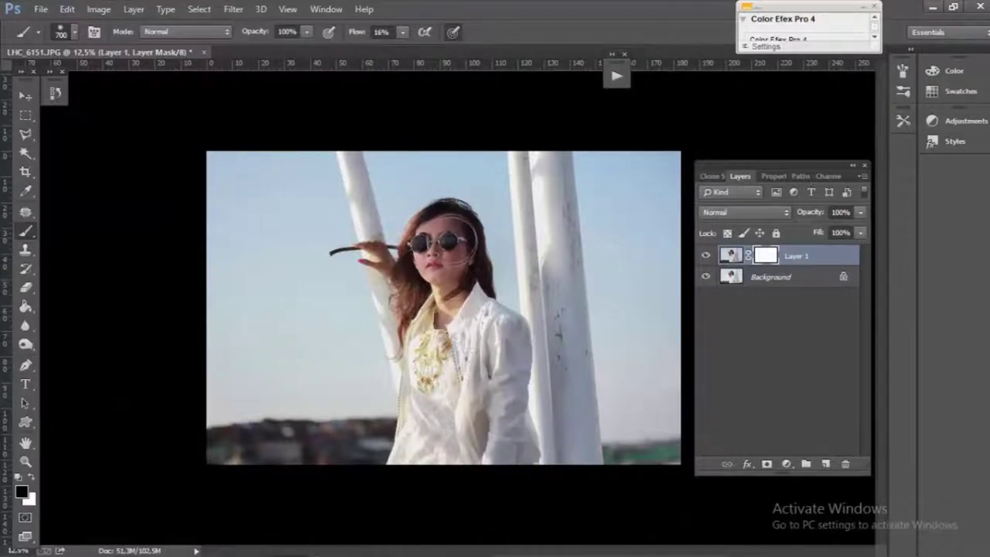
{"action": "mouse_move", "coordinate": [450, 309]}
{"action": "left_mouse_down"}
{"action": "mouse_move", "coordinate": [442, 232]}
{"action": "mouse_move", "coordinate": [461, 259]}
{"action": "mouse_move", "coordinate": [488, 391]}
{"action": "left_mouse_up"}
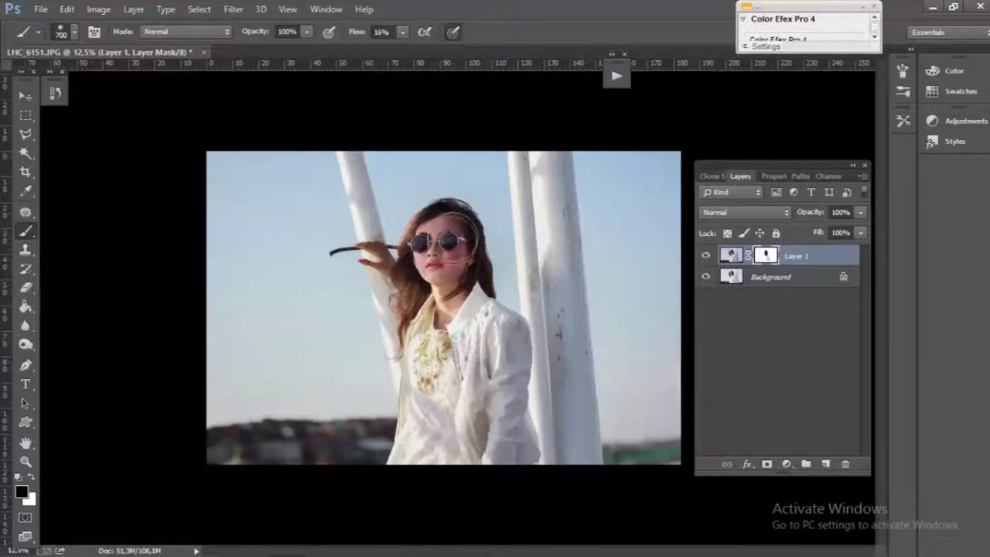
{"action": "mouse_move", "coordinate": [495, 410]}
{"action": "left_mouse_down"}
{"action": "mouse_move", "coordinate": [464, 263]}
{"action": "mouse_move", "coordinate": [503, 380]}
{"action": "left_mouse_up"}
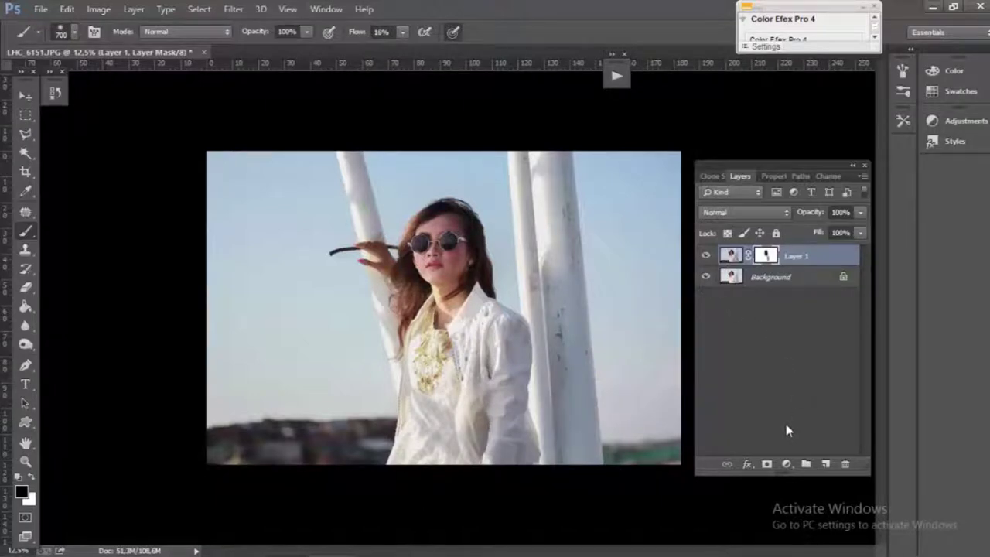
Step: Stamp visible into Layer 2, then copy the Blue-channel selection to Layer 3 in Multiply mode
{"action": "key", "text": "ctrl+shift+alt+e"}
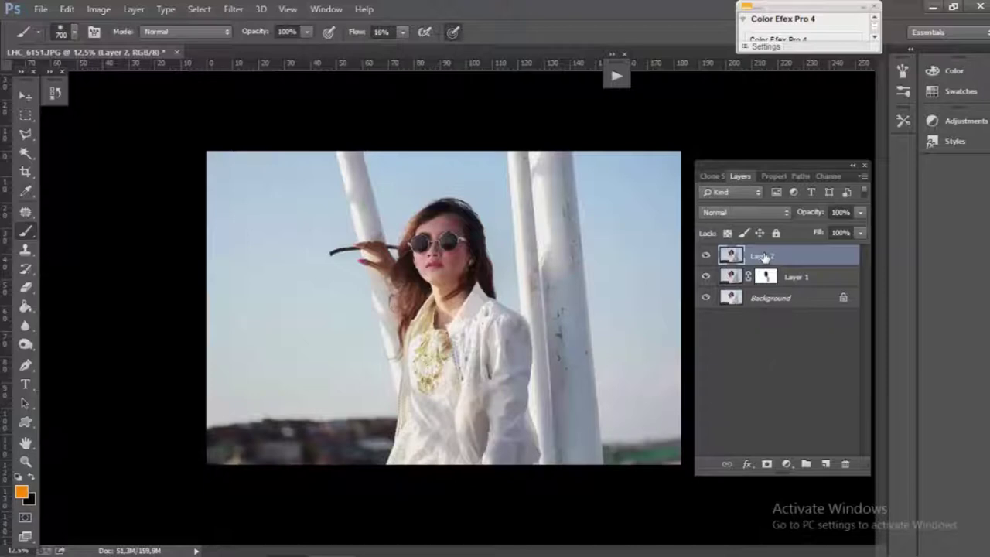
{"action": "left_click", "coordinate": [825, 177]}
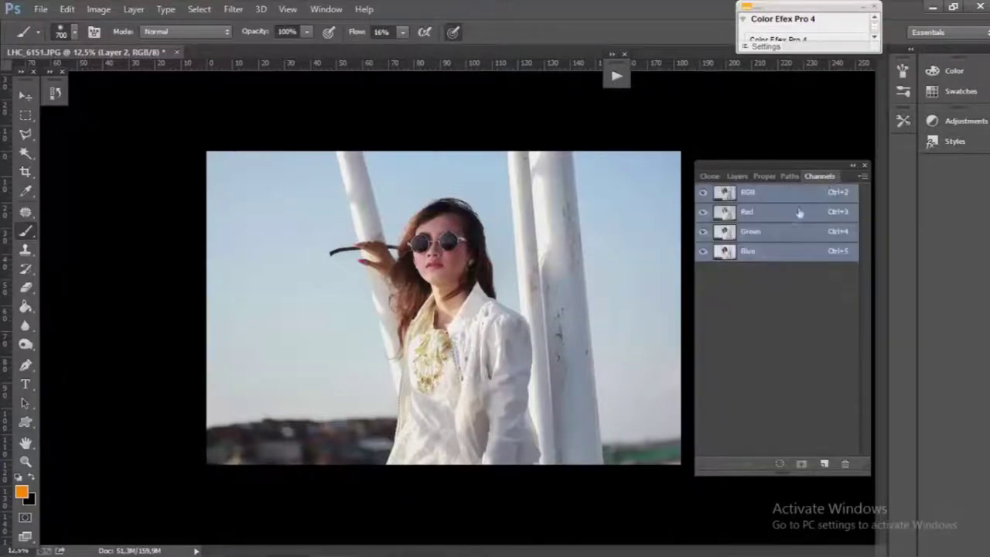
{"action": "left_click", "coordinate": [727, 254], "text": "ctrl"}
{"action": "key", "text": "ctrl+j"}
{"action": "left_click", "coordinate": [739, 176]}
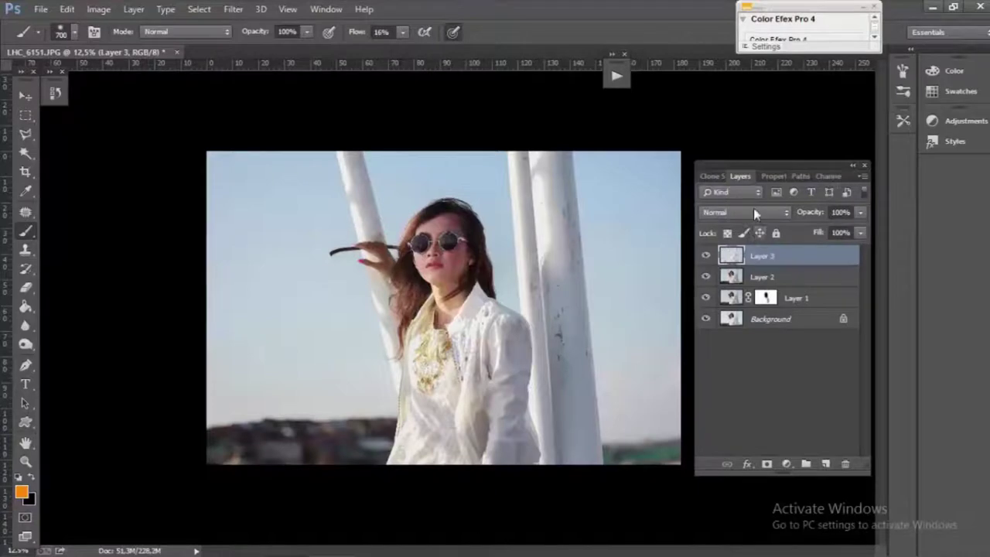
{"action": "left_click", "coordinate": [743, 212]}
{"action": "left_click", "coordinate": [720, 62]}
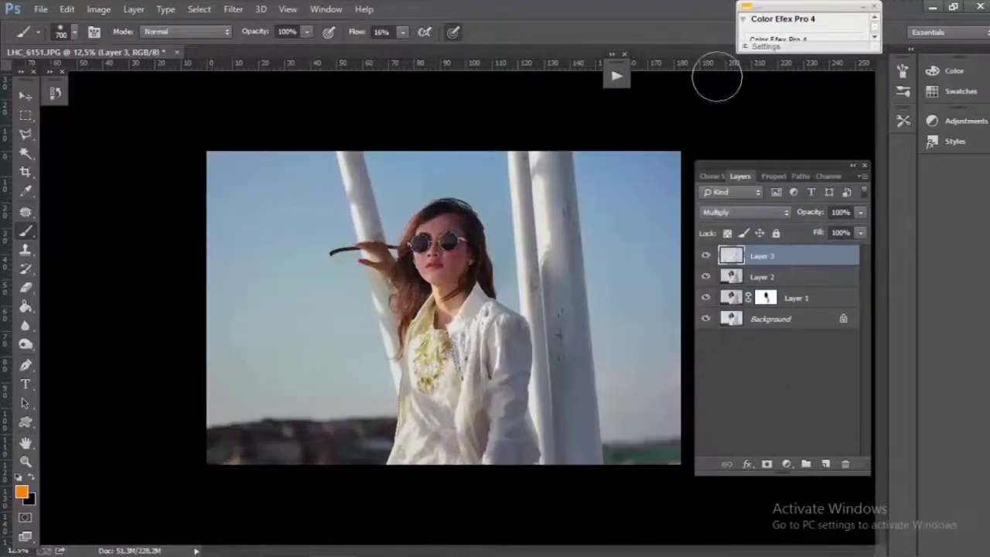
Step: Mask Layer 3 off the woman's face, neck and blouse
{"action": "left_click", "coordinate": [767, 464]}
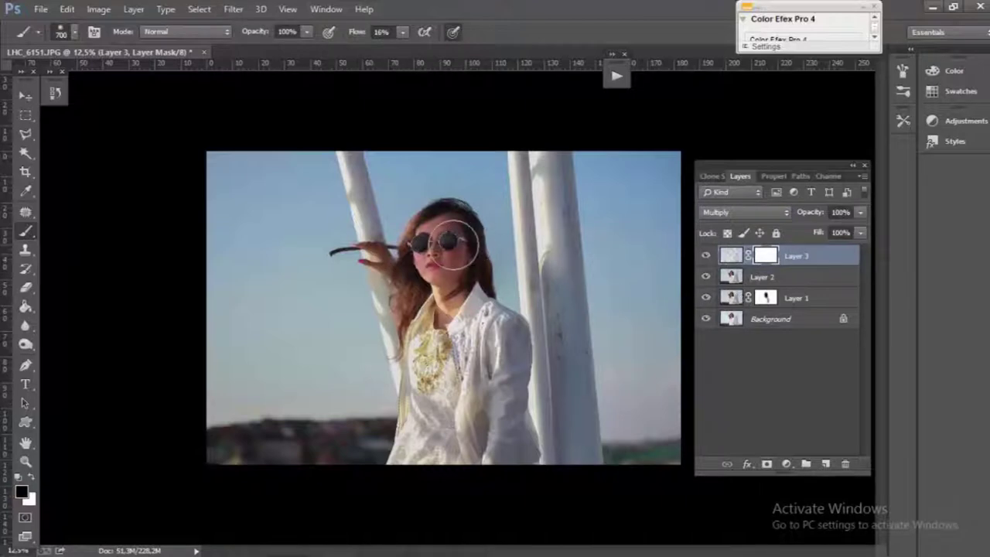
{"action": "mouse_move", "coordinate": [441, 234]}
{"action": "left_mouse_down"}
{"action": "mouse_move", "coordinate": [449, 274]}
{"action": "mouse_move", "coordinate": [462, 246]}
{"action": "left_mouse_up"}
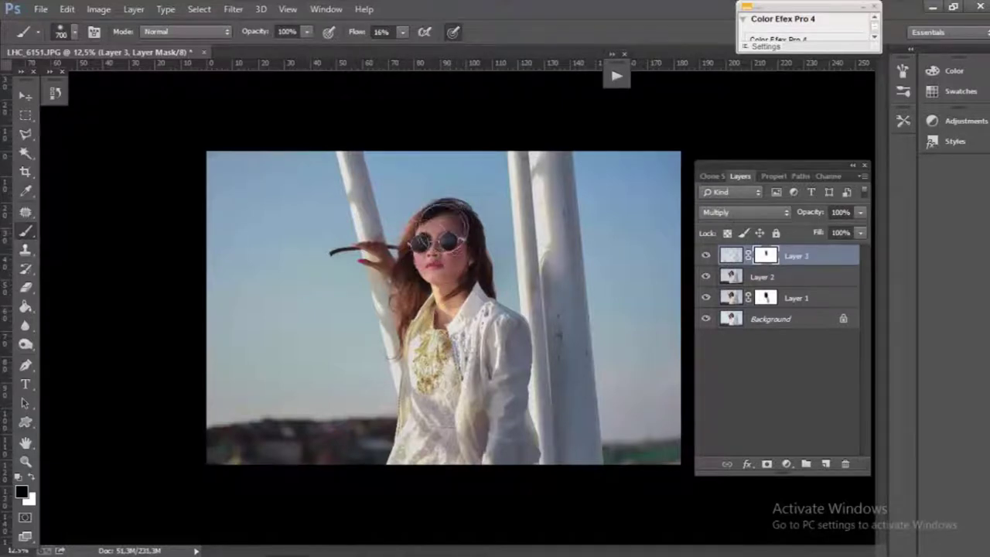
{"action": "left_click_drag", "start_coordinate": [457, 246], "coordinate": [448, 263]}
{"action": "mouse_move", "coordinate": [461, 341]}
{"action": "left_mouse_down"}
{"action": "mouse_move", "coordinate": [502, 371]}
{"action": "mouse_move", "coordinate": [441, 228]}
{"action": "mouse_move", "coordinate": [497, 338]}
{"action": "mouse_move", "coordinate": [440, 230]}
{"action": "left_mouse_up"}
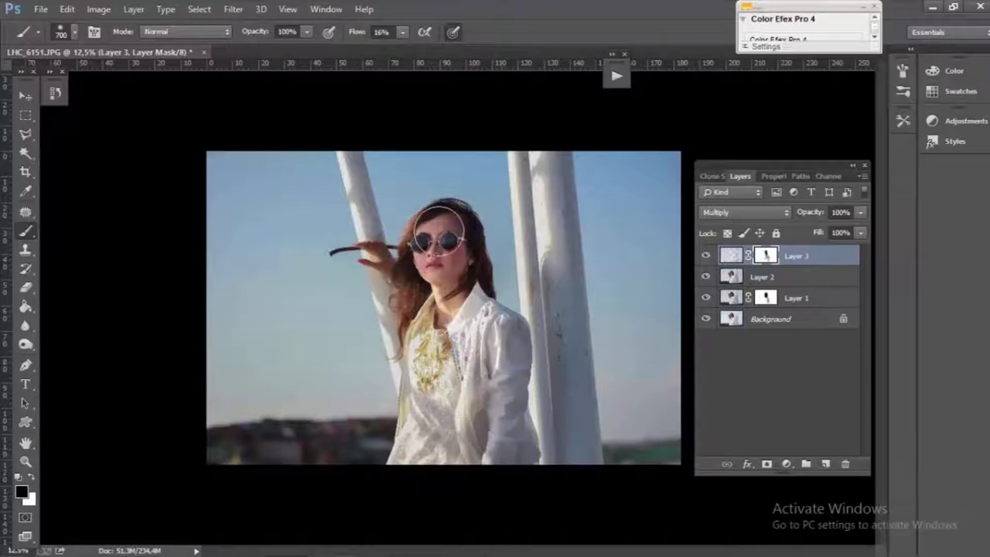
Step: Add a Selective Color adjustment with Yellows set to Cyan -92 and Yellow -36
{"action": "left_click", "coordinate": [787, 464]}
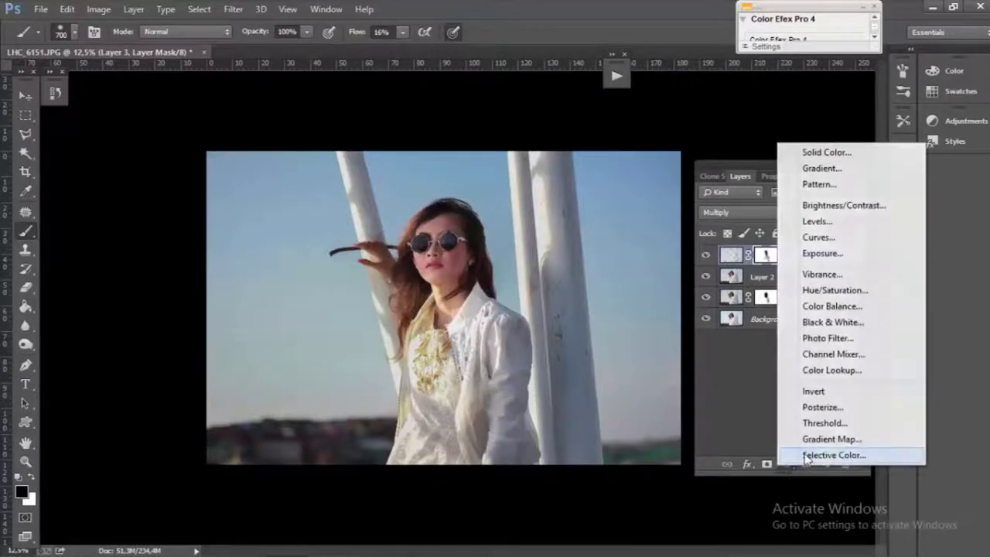
{"action": "left_click", "coordinate": [839, 452]}
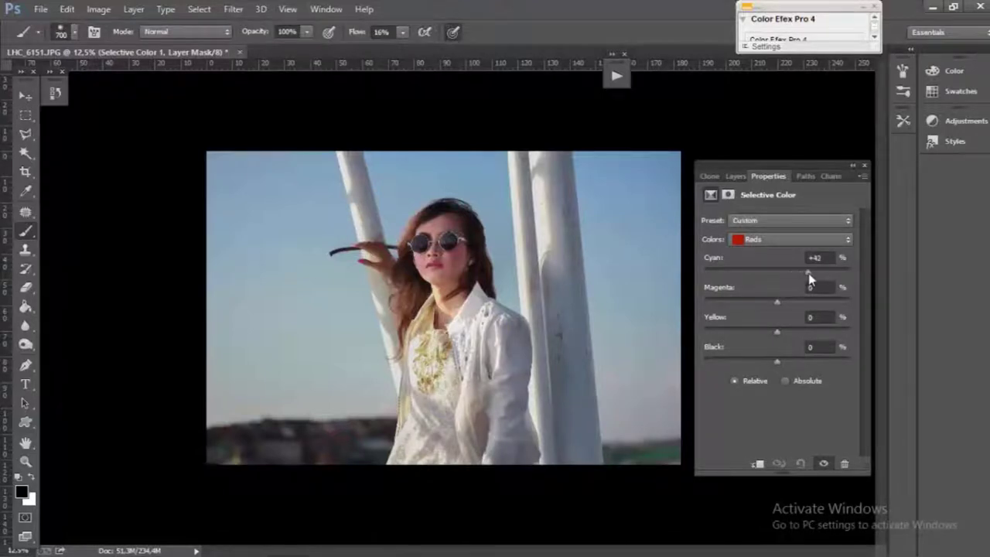
{"action": "left_click", "coordinate": [797, 258]}
{"action": "type", "text": "0"}
{"action": "left_click", "coordinate": [779, 242]}
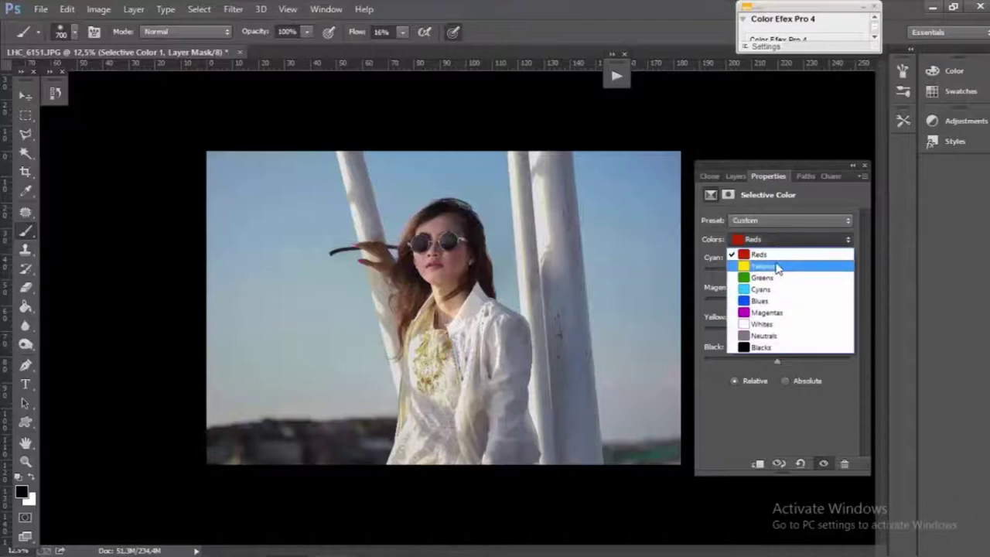
{"action": "left_click", "coordinate": [776, 268]}
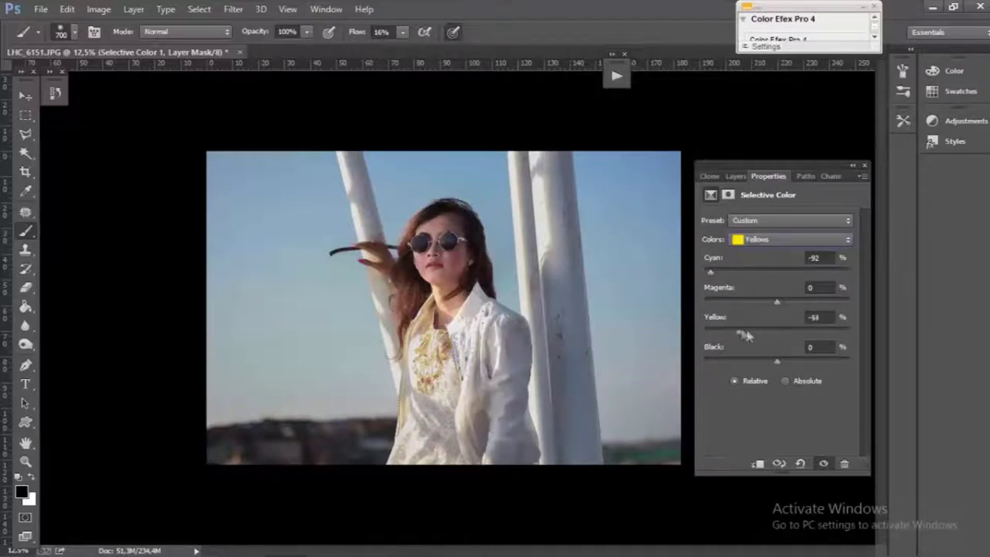
{"action": "left_click_drag", "start_coordinate": [749, 335], "coordinate": [752, 336]}
{"action": "left_click", "coordinate": [736, 176]}
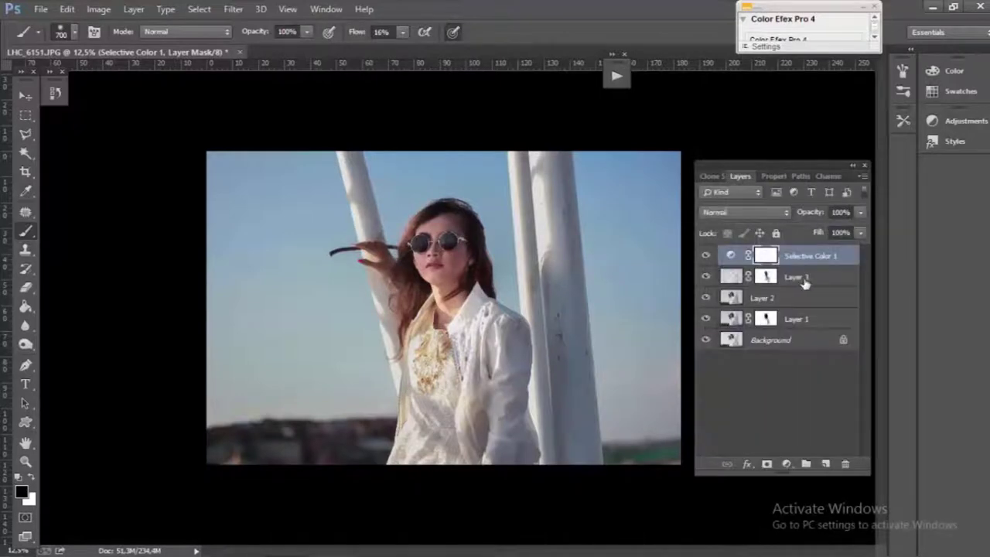
Step: Stamp visible into Layer 4 and apply Color Efex Pro 4 Polarization (Rotate 105°, Strength 20%)
{"action": "key", "text": "ctrl+shift+alt+e"}
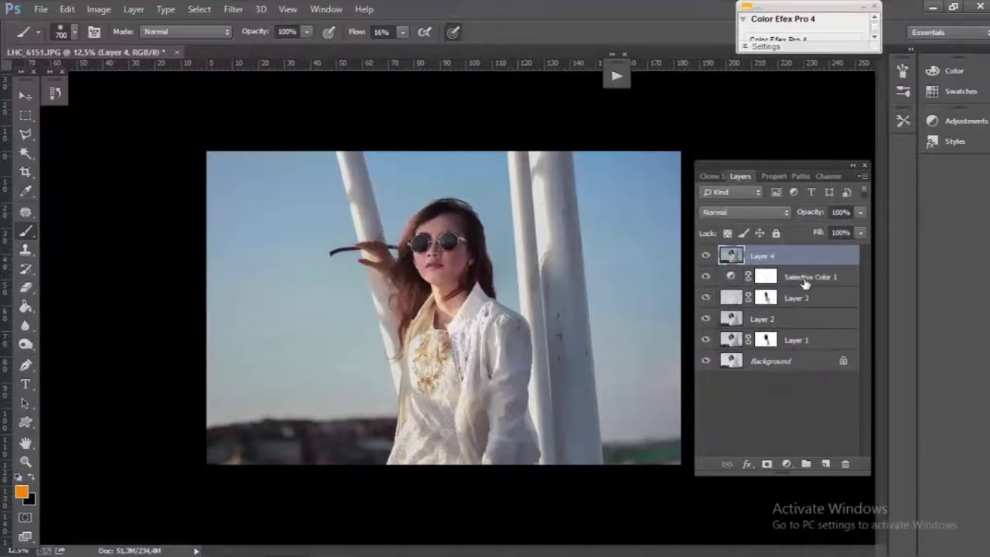
{"action": "left_click", "coordinate": [234, 9]}
{"action": "mouse_move", "coordinate": [324, 328]}
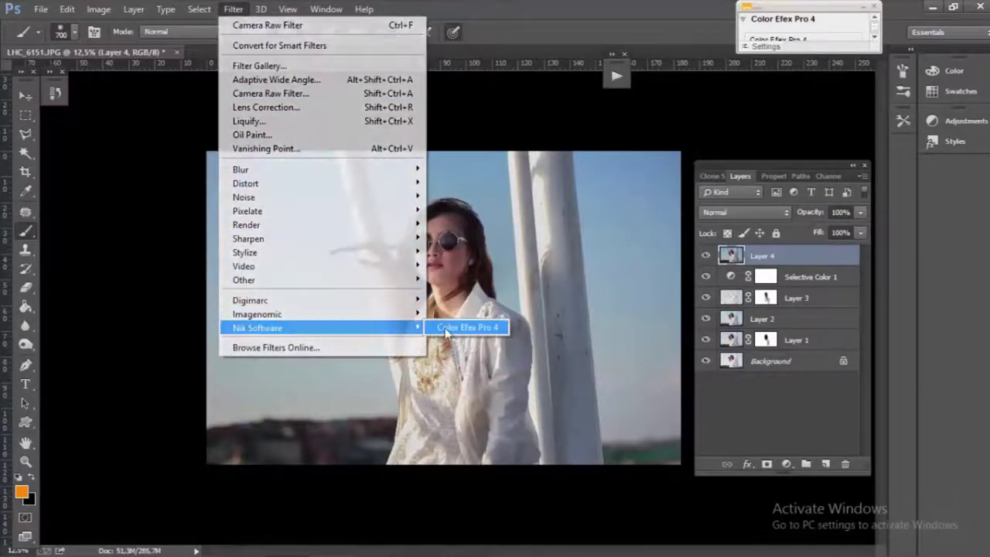
{"action": "left_click", "coordinate": [445, 331]}
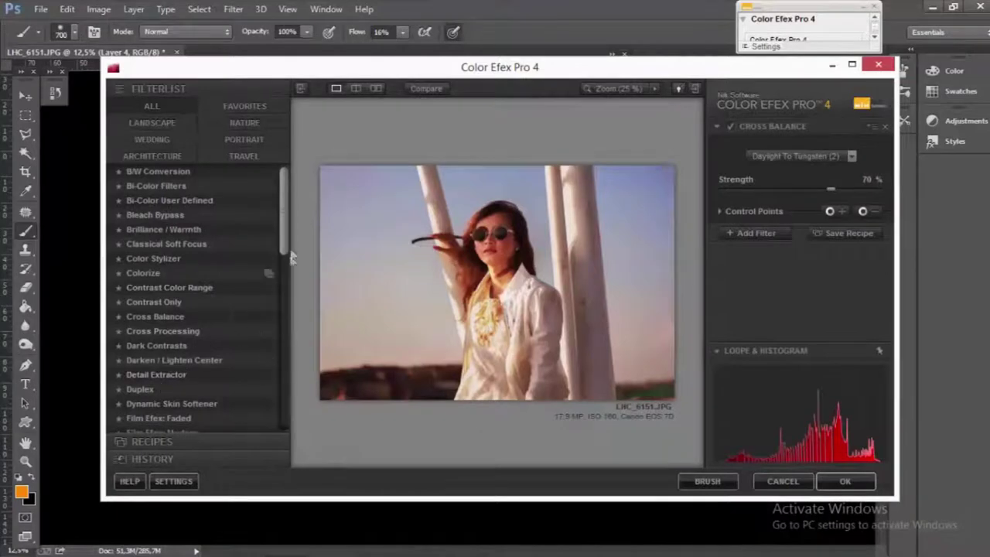
{"action": "left_click_drag", "start_coordinate": [285, 255], "coordinate": [280, 399]}
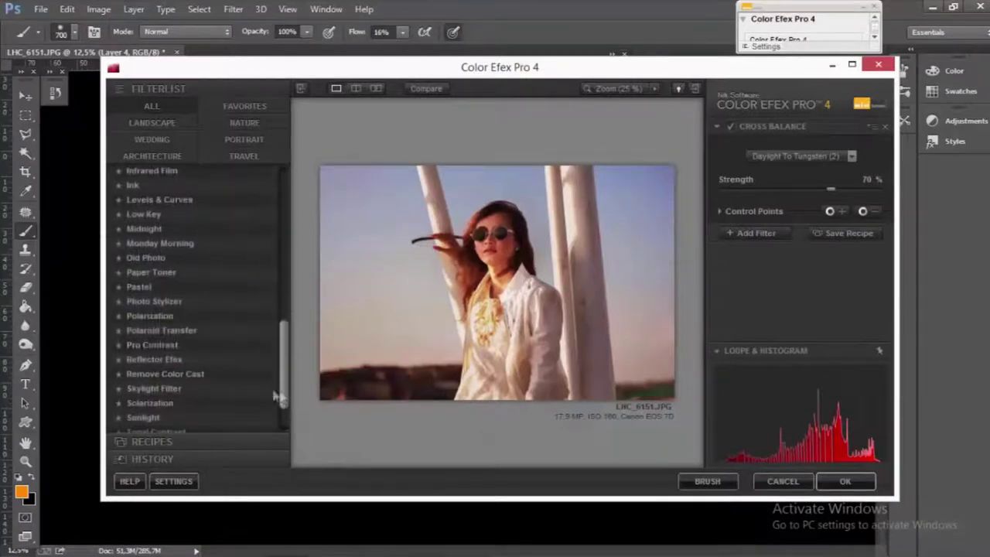
{"action": "left_click", "coordinate": [151, 316]}
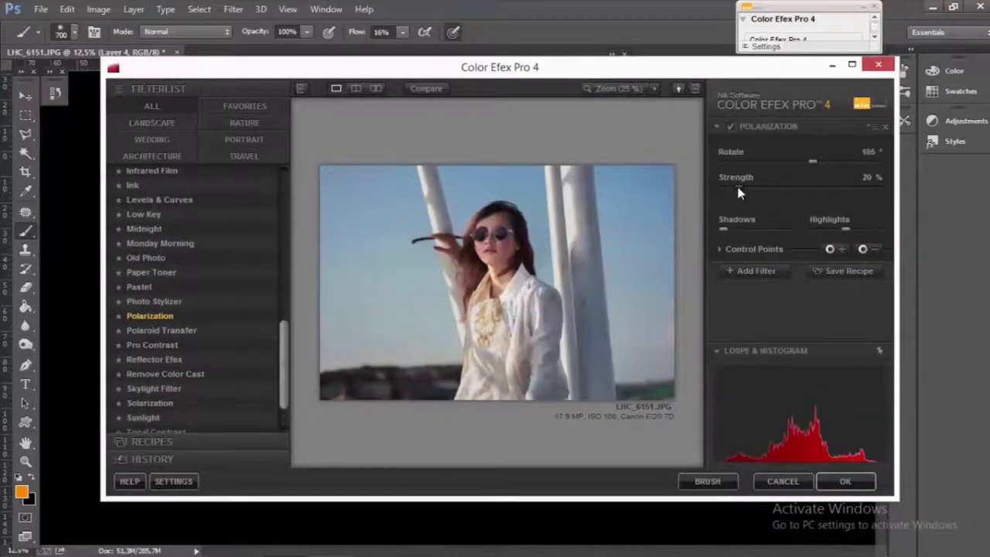
{"action": "left_click", "coordinate": [847, 481]}
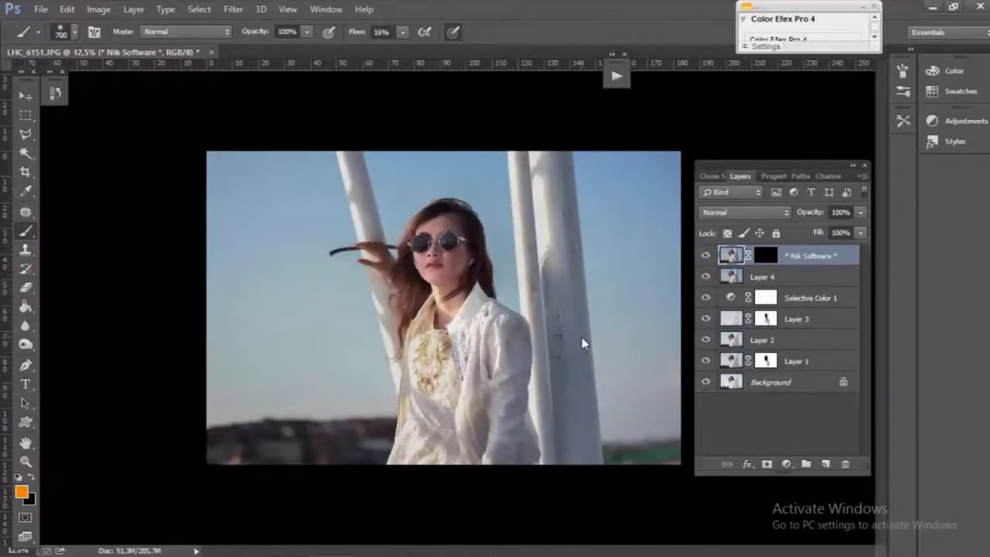
Step: Apply Color Efex Pro 4 Darken/Lighten Center with shape 2, Border -66% and Center 11%
{"action": "key", "text": "ctrl+alt+f"}
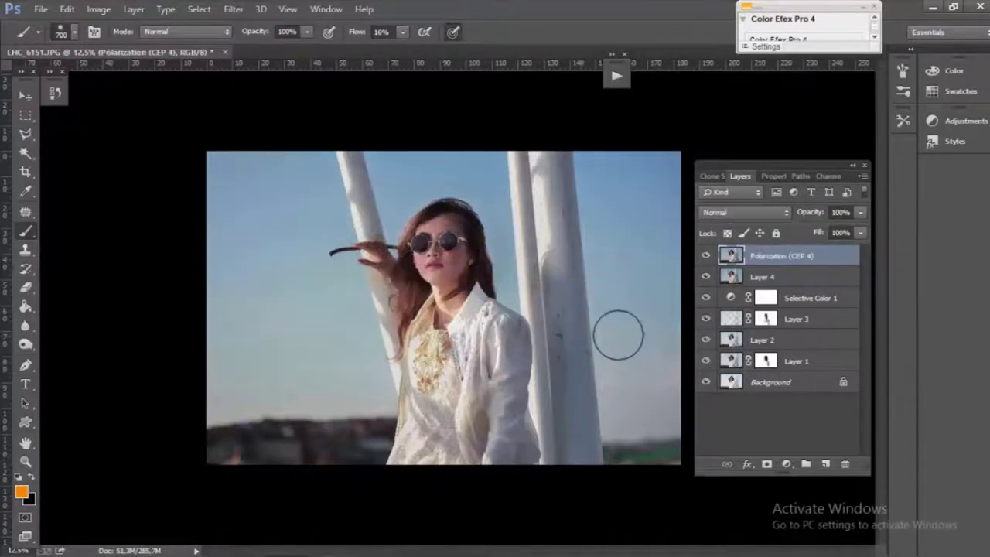
{"action": "left_click", "coordinate": [234, 9]}
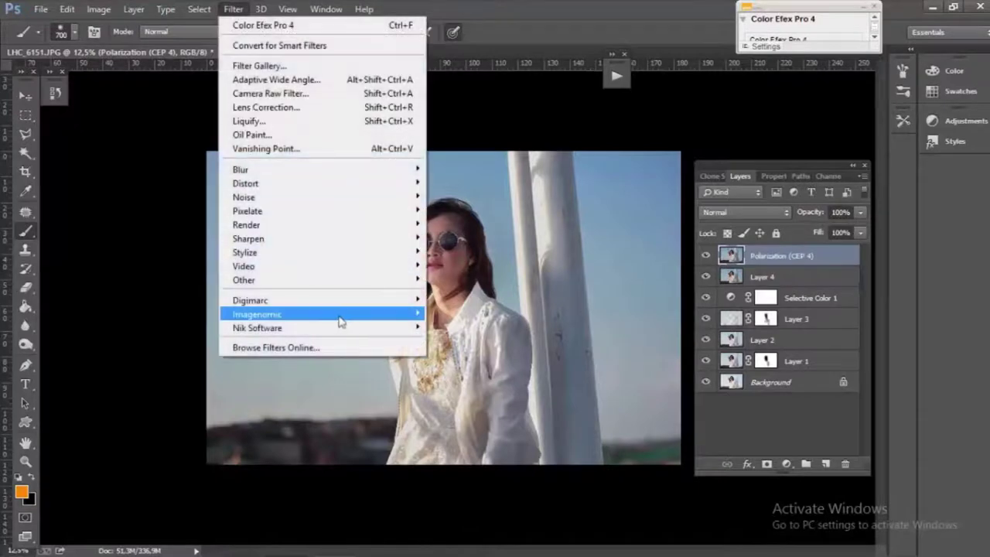
{"action": "mouse_move", "coordinate": [257, 328]}
{"action": "left_click", "coordinate": [449, 328]}
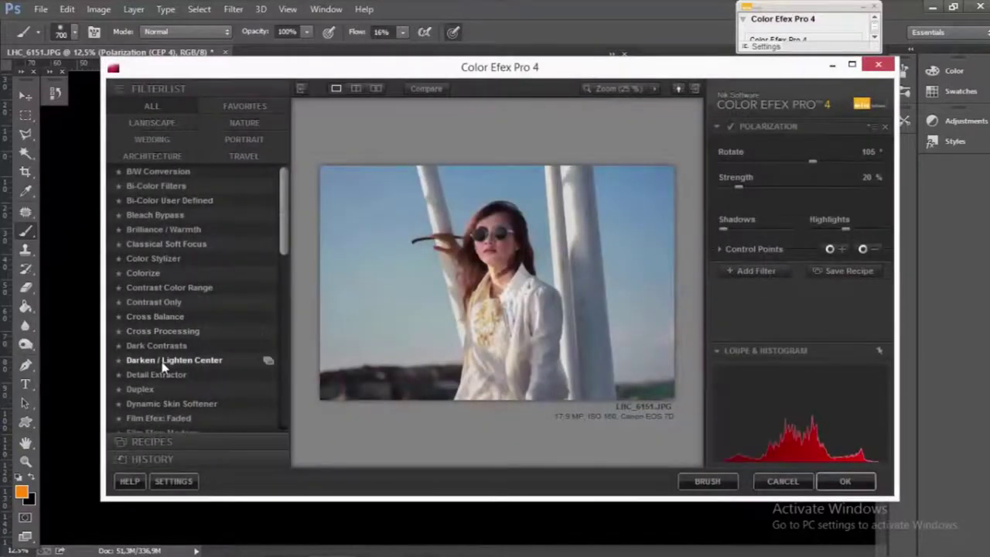
{"action": "left_click", "coordinate": [164, 362]}
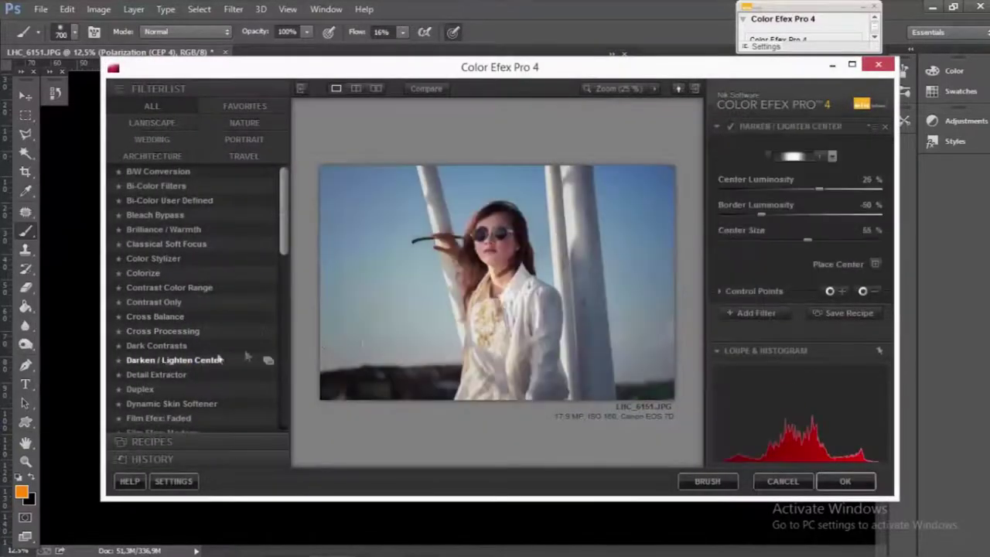
{"action": "left_click_drag", "start_coordinate": [761, 218], "coordinate": [750, 217]}
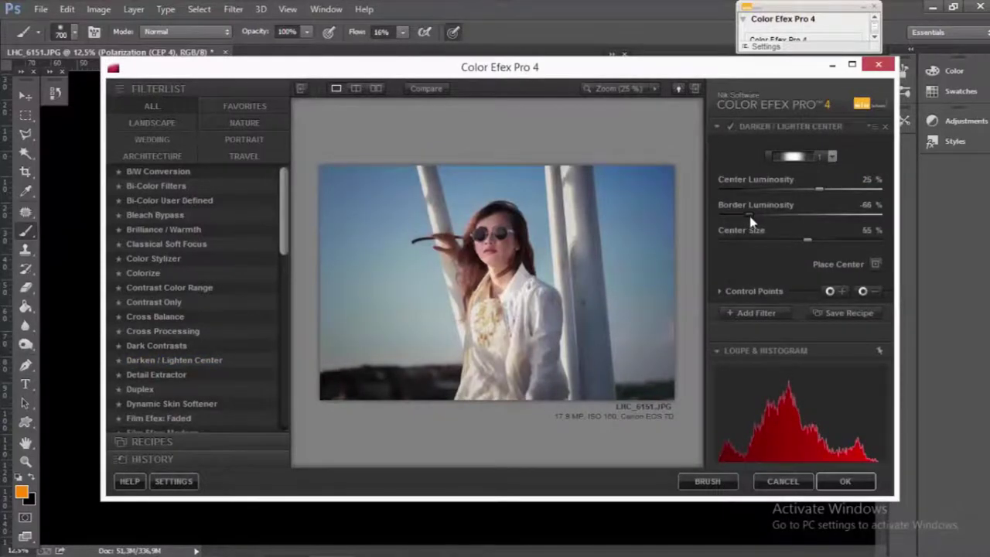
{"action": "left_click", "coordinate": [832, 157]}
{"action": "left_click", "coordinate": [797, 191]}
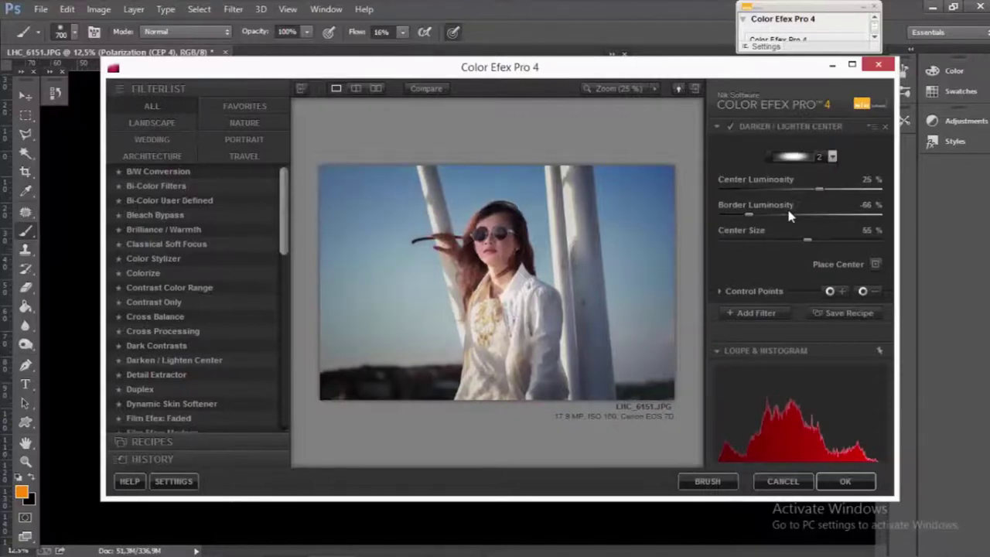
{"action": "left_click_drag", "start_coordinate": [812, 193], "coordinate": [808, 194]}
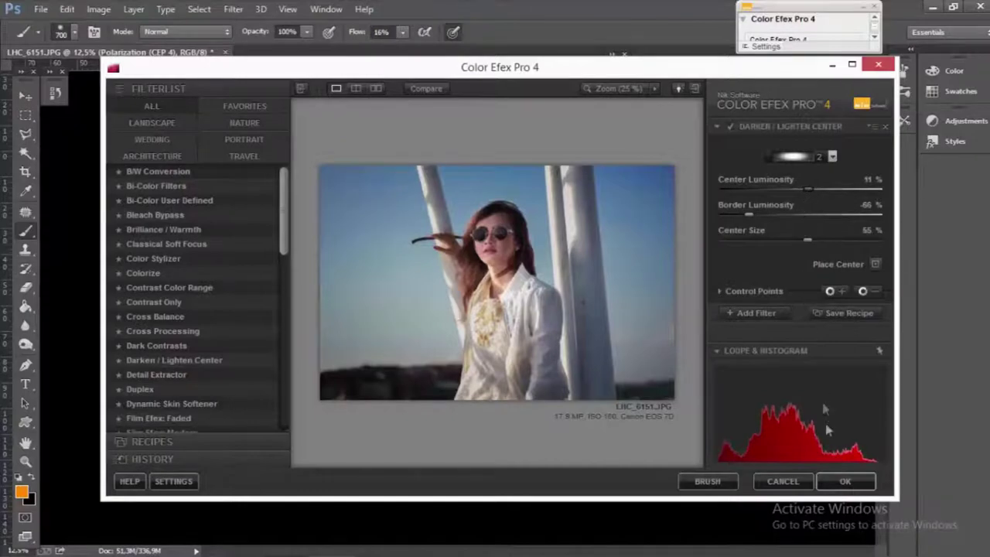
{"action": "left_click", "coordinate": [836, 479]}
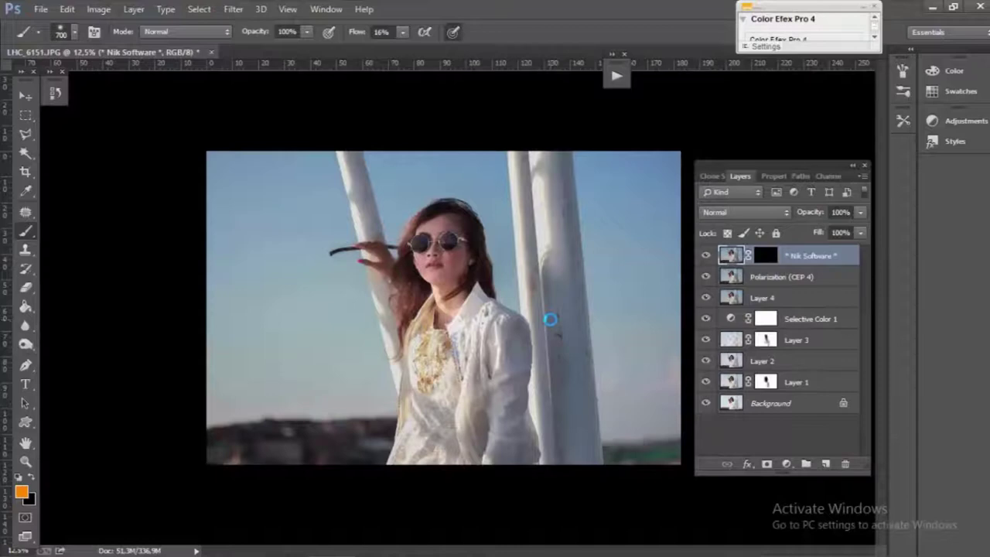
Step: Add a mask to the Darken/Lighten Center layer and fill it with a top-to-bottom gradient
{"action": "key", "text": "ctrl+f"}
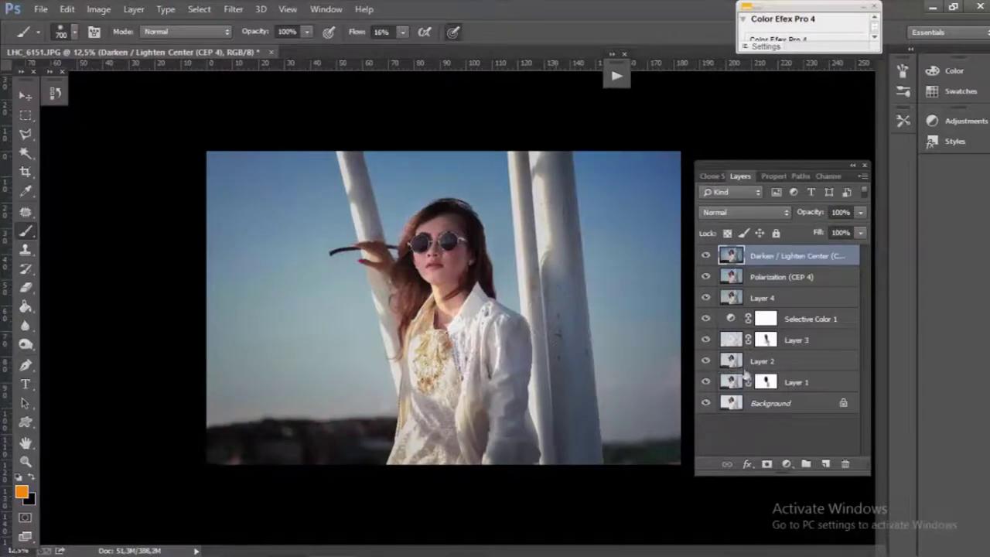
{"action": "left_click", "coordinate": [767, 464]}
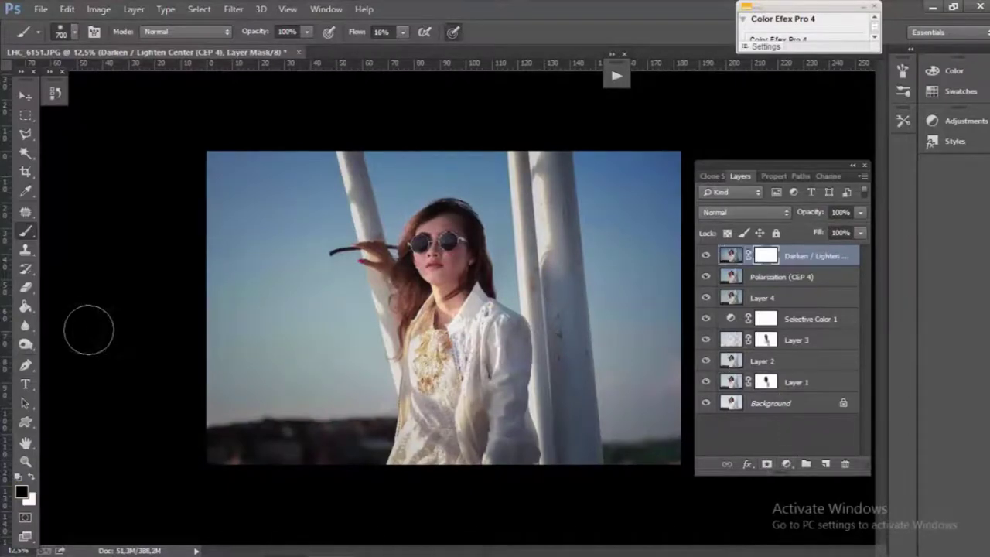
{"action": "left_click", "coordinate": [25, 307]}
{"action": "left_click", "coordinate": [59, 305]}
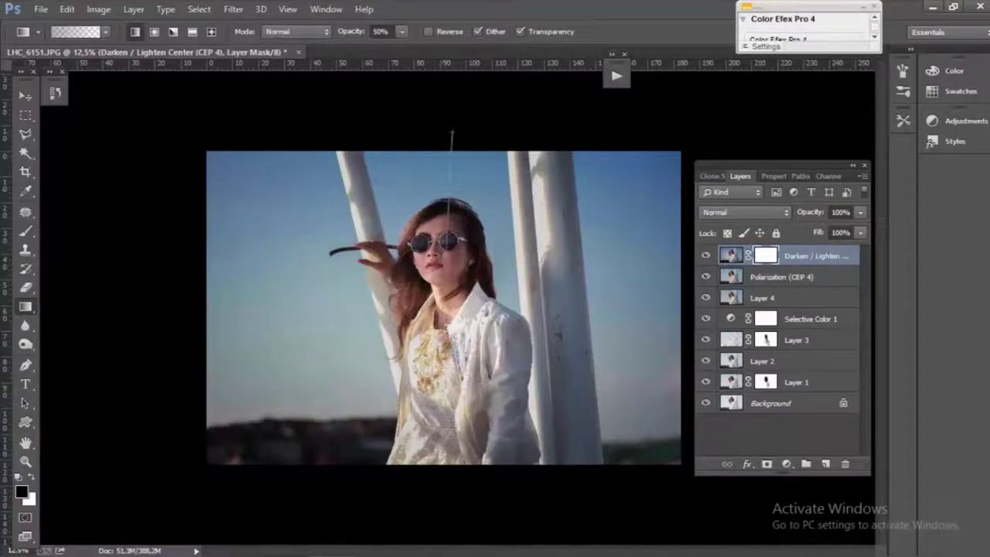
{"action": "left_click_drag", "start_coordinate": [445, 136], "coordinate": [444, 381]}
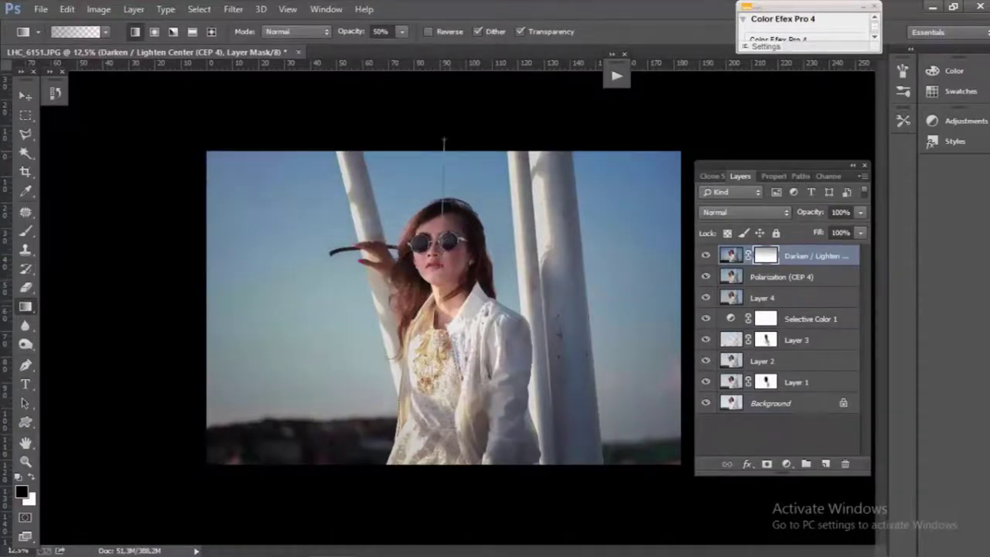
{"action": "mouse_move", "coordinate": [443, 232]}
{"action": "left_mouse_down"}
{"action": "mouse_move", "coordinate": [444, 175]}
{"action": "mouse_move", "coordinate": [443, 378]}
{"action": "left_mouse_up"}
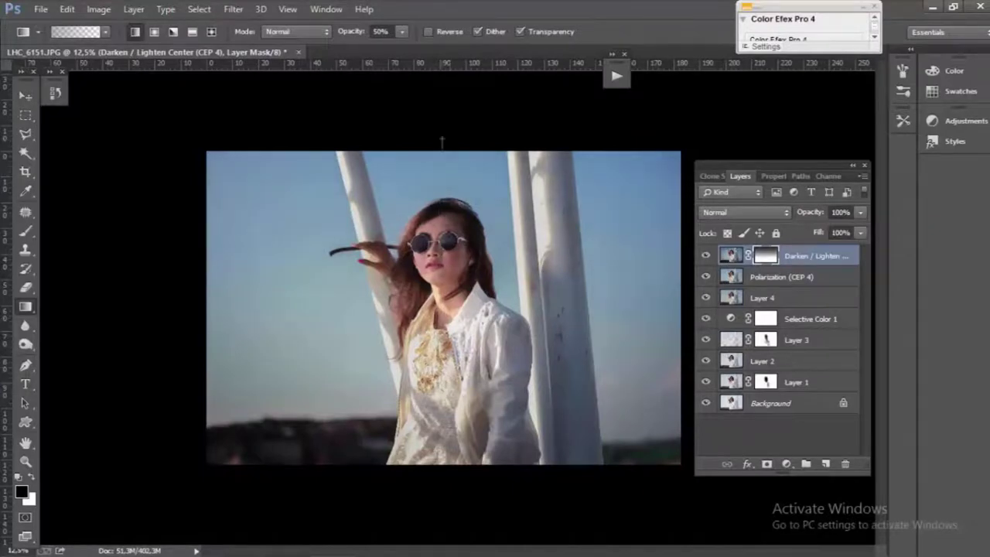
{"action": "left_click_drag", "start_coordinate": [441, 141], "coordinate": [443, 383]}
{"action": "left_click_drag", "start_coordinate": [435, 118], "coordinate": [439, 385]}
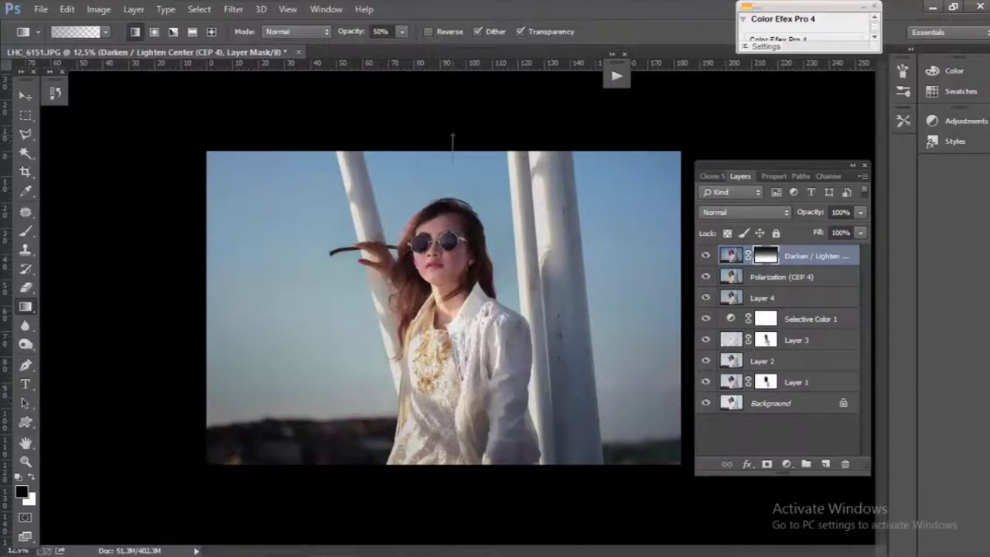
{"action": "left_click_drag", "start_coordinate": [453, 163], "coordinate": [451, 414]}
{"action": "left_click_drag", "start_coordinate": [453, 135], "coordinate": [452, 189]}
Step: Stamp visible into Layer 5 and apply Color Efex Cross Balance, Daylight To Tungsten (2)
{"action": "key", "text": "ctrl+shift+alt+e"}
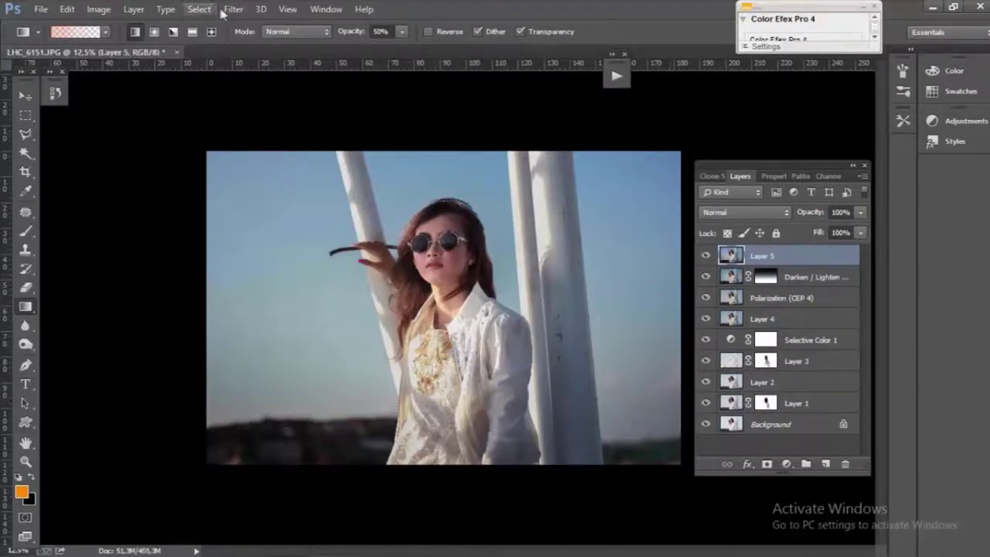
{"action": "left_click", "coordinate": [228, 9]}
{"action": "left_click", "coordinate": [440, 327]}
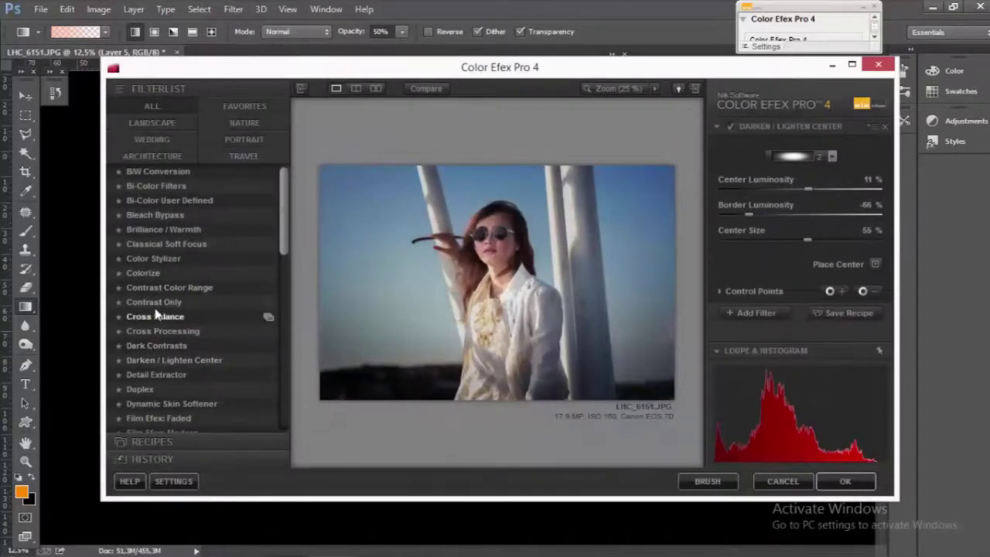
{"action": "left_click", "coordinate": [157, 317]}
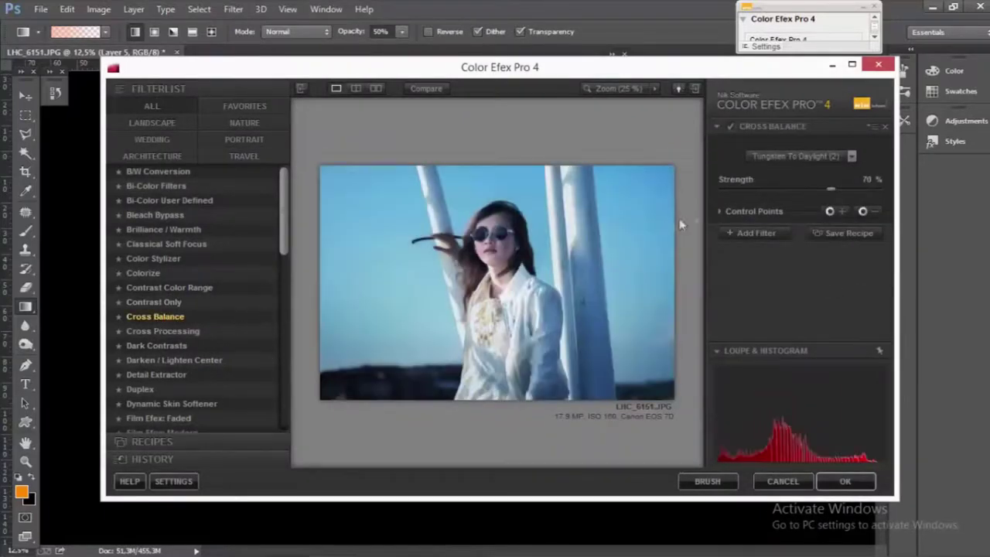
{"action": "left_click", "coordinate": [783, 156]}
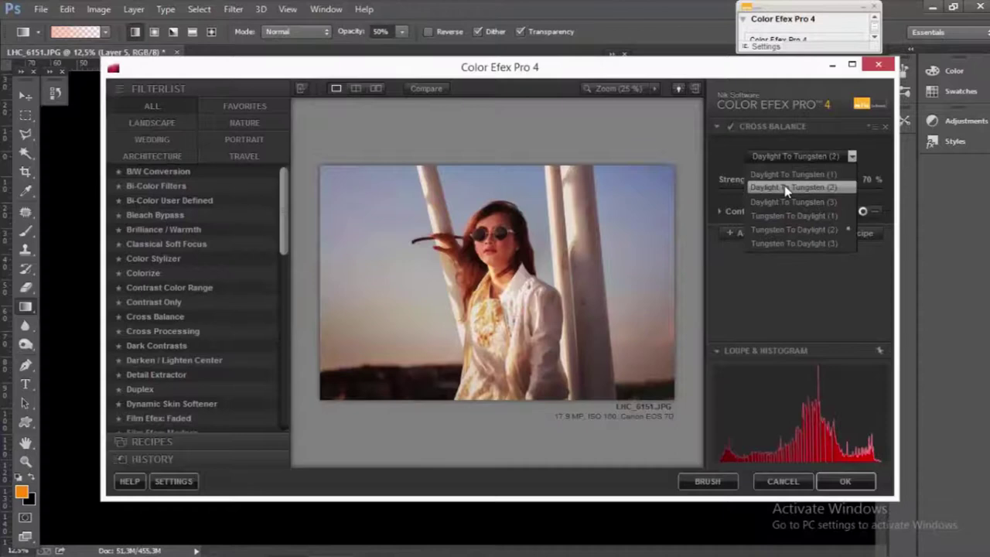
{"action": "left_click", "coordinate": [786, 189]}
Step: Stack a Colorize filter using the warm orange method 2
{"action": "left_click", "coordinate": [765, 232]}
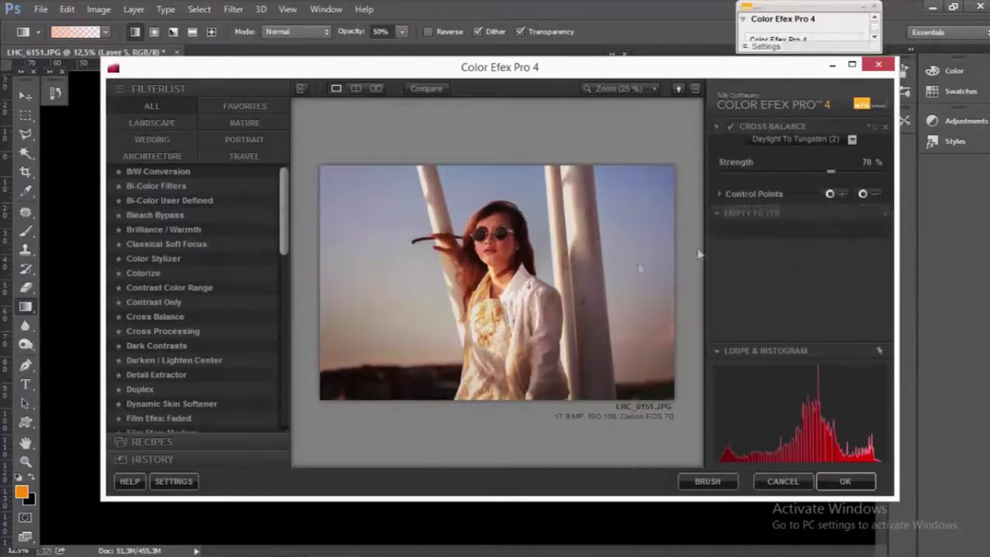
{"action": "left_click", "coordinate": [143, 273]}
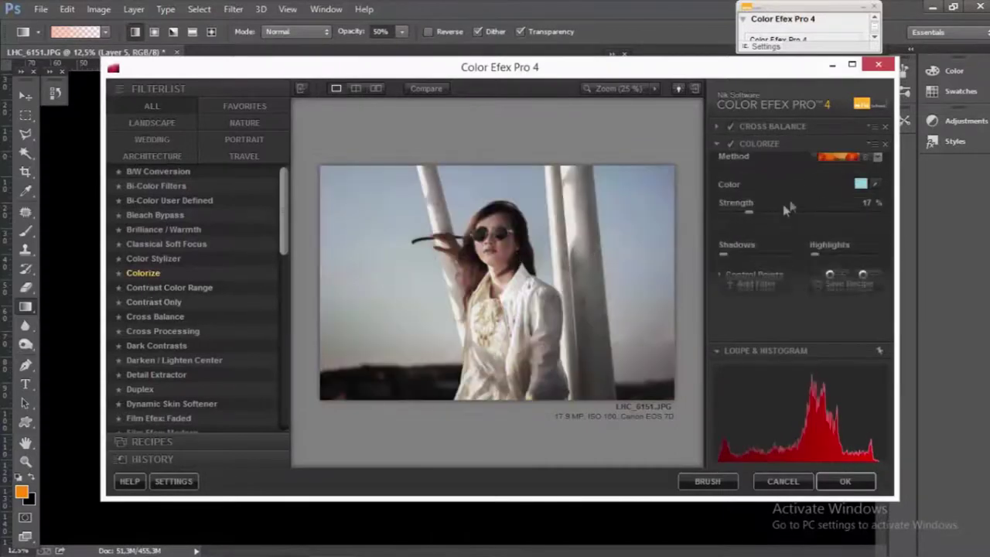
{"action": "left_click", "coordinate": [829, 175]}
{"action": "left_click", "coordinate": [831, 211]}
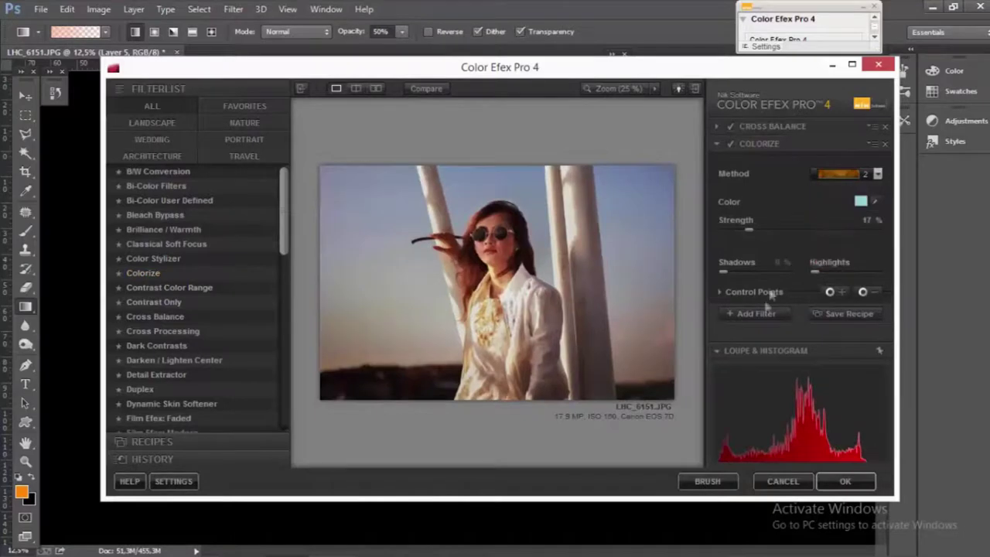
Step: Stack Cross Processing with method L02, leaving an empty slot for another filter
{"action": "left_click", "coordinate": [754, 313]}
{"action": "left_click_drag", "start_coordinate": [283, 216], "coordinate": [283, 243]}
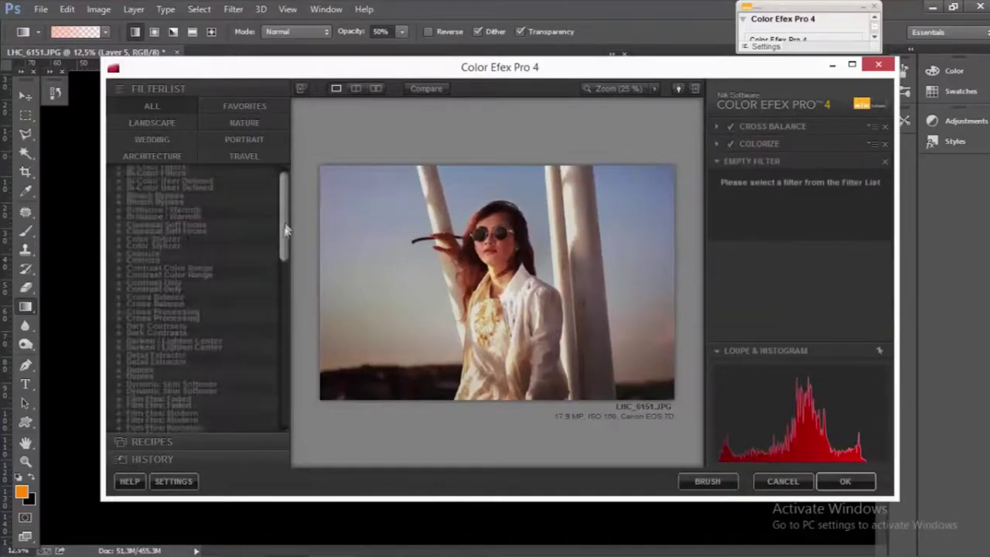
{"action": "left_click", "coordinate": [177, 259]}
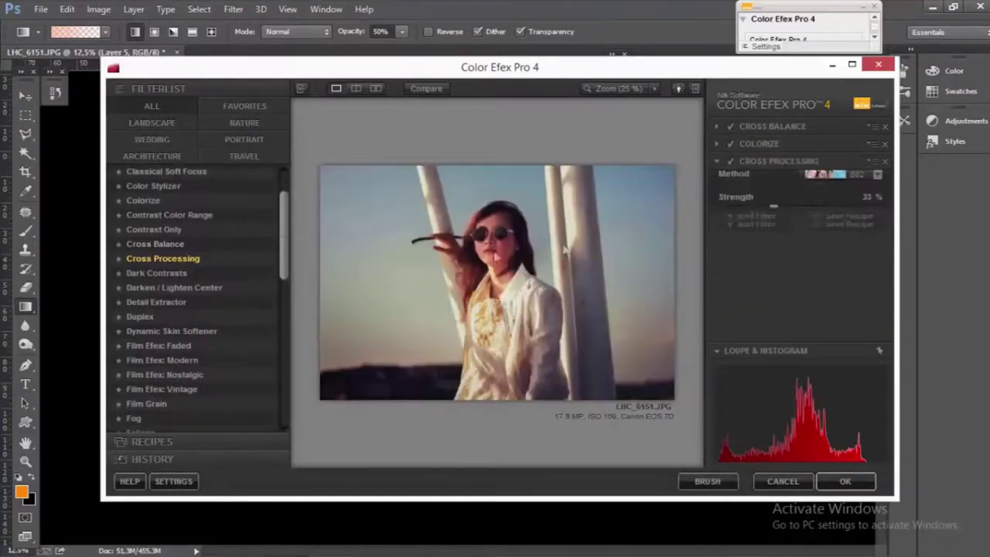
{"action": "left_click", "coordinate": [841, 192]}
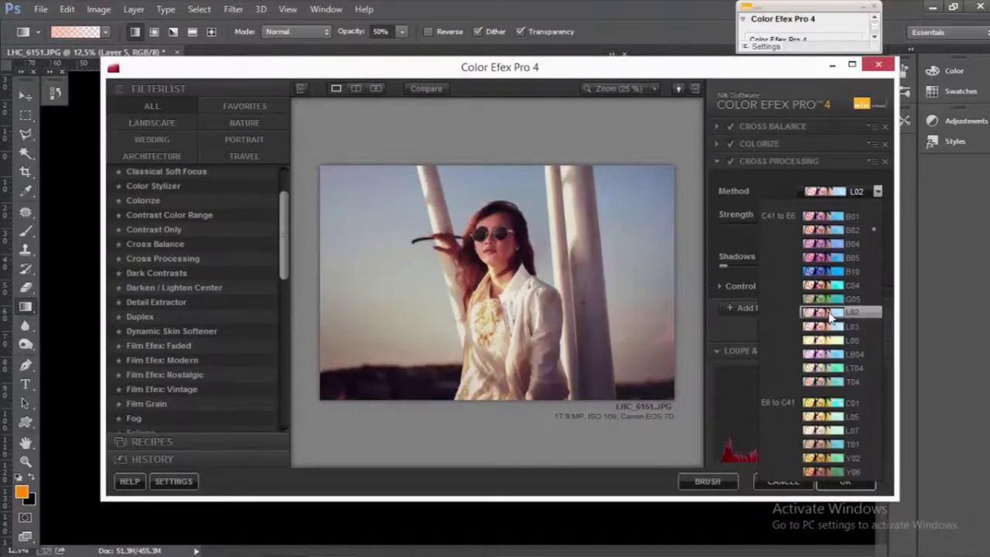
{"action": "left_click", "coordinate": [831, 312]}
{"action": "left_click", "coordinate": [740, 307]}
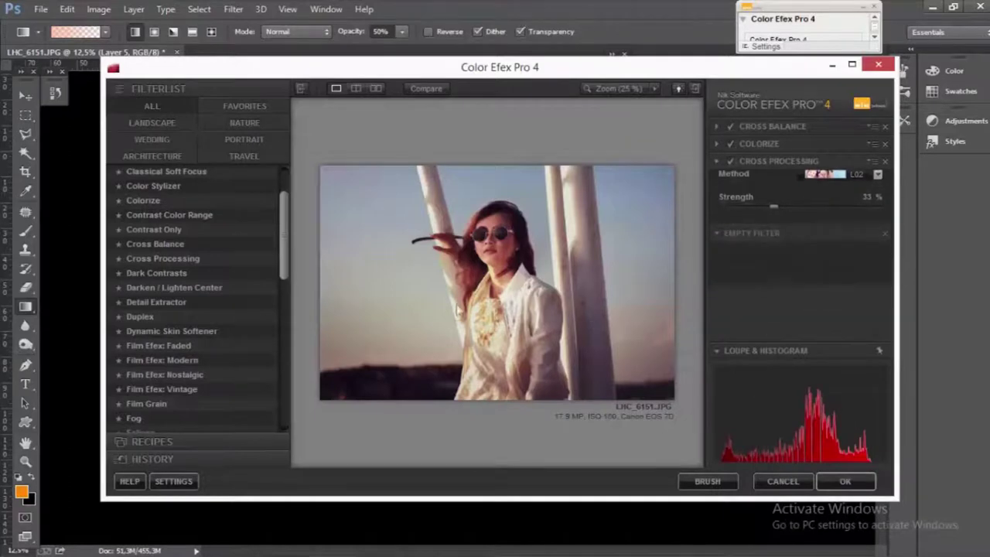
Step: Add Brilliance/Warmth at saturation -22% and warmth -18%, then apply the Color Efex Pro 4 stack
{"action": "left_click_drag", "start_coordinate": [284, 253], "coordinate": [287, 213]}
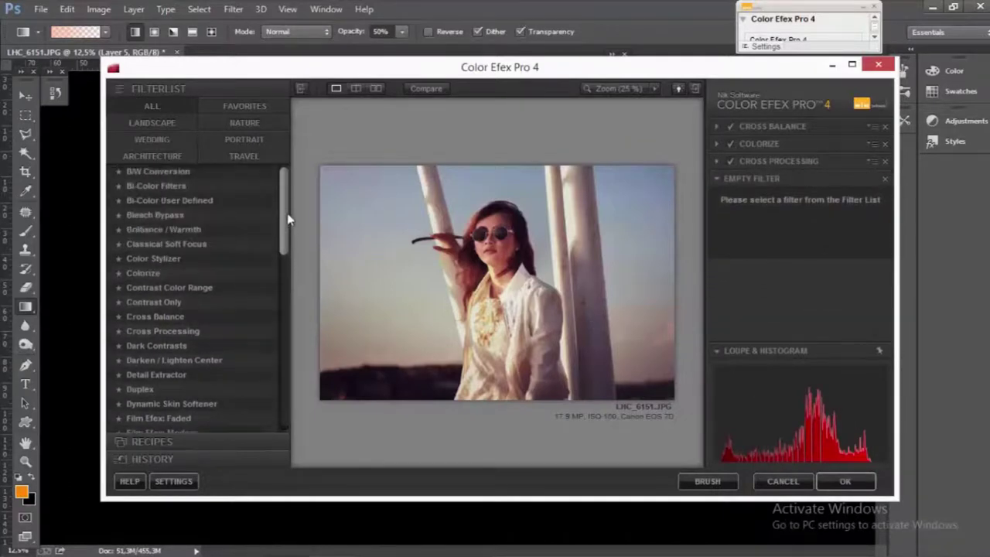
{"action": "left_click", "coordinate": [163, 229]}
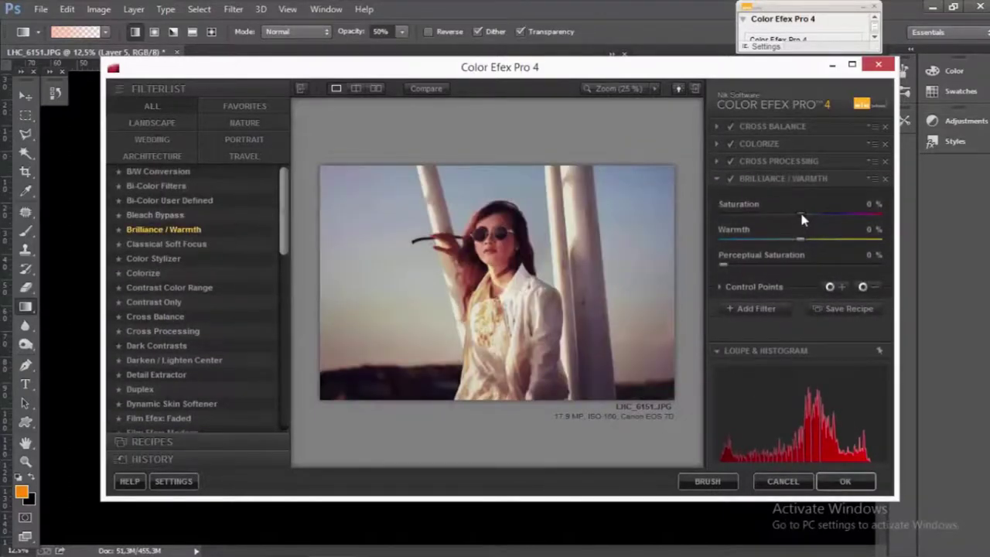
{"action": "mouse_move", "coordinate": [801, 215]}
{"action": "left_mouse_down"}
{"action": "mouse_move", "coordinate": [787, 213]}
{"action": "mouse_move", "coordinate": [785, 239]}
{"action": "mouse_move", "coordinate": [819, 239]}
{"action": "mouse_move", "coordinate": [790, 240]}
{"action": "mouse_move", "coordinate": [815, 238]}
{"action": "mouse_move", "coordinate": [805, 240]}
{"action": "left_mouse_up"}
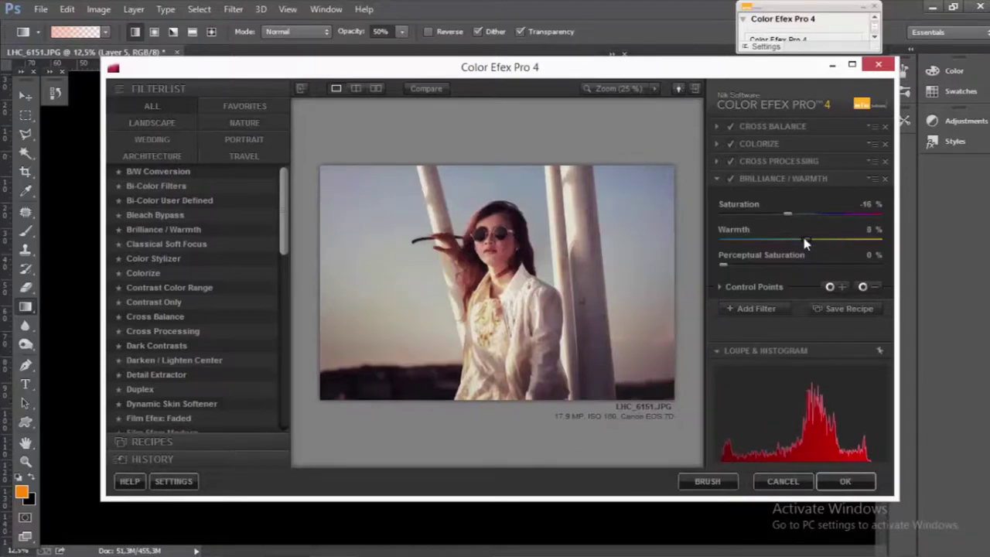
{"action": "left_click_drag", "start_coordinate": [782, 216], "coordinate": [781, 215]}
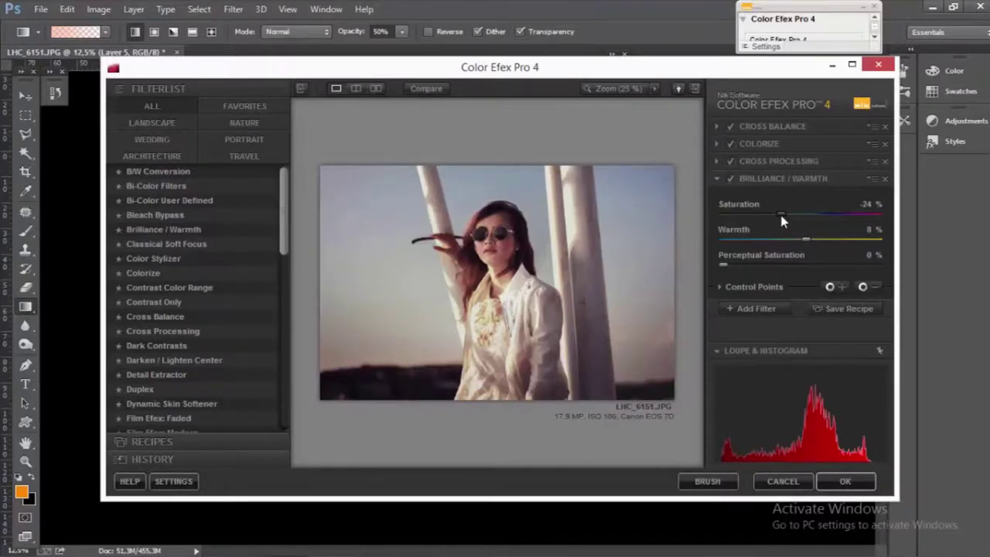
{"action": "left_click_drag", "start_coordinate": [781, 217], "coordinate": [783, 217]}
{"action": "left_click_drag", "start_coordinate": [805, 236], "coordinate": [790, 245]}
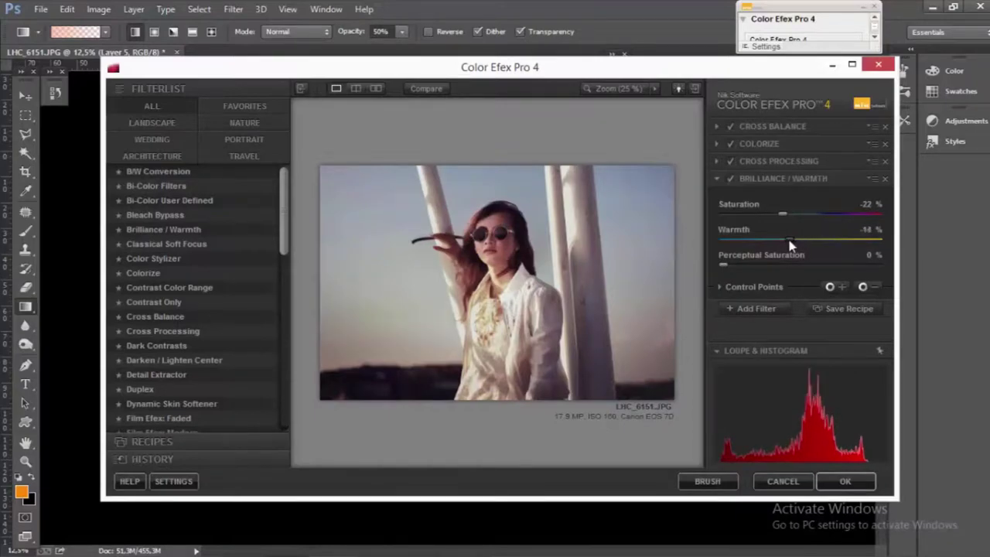
{"action": "left_click", "coordinate": [845, 481]}
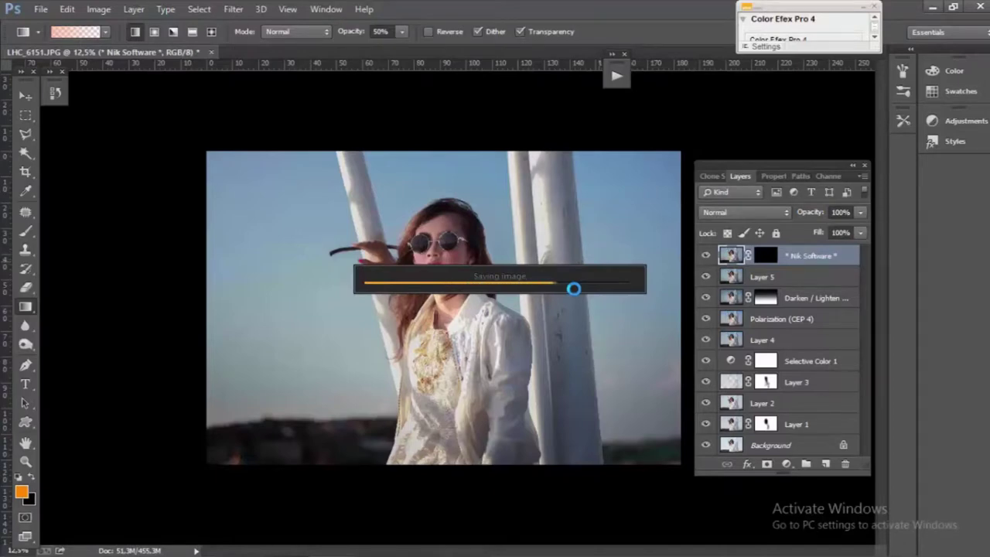
Step: Add a Hue/Saturation 1 adjustment layer with saturation at -10, then return to the layer list
{"action": "left_click", "coordinate": [787, 464]}
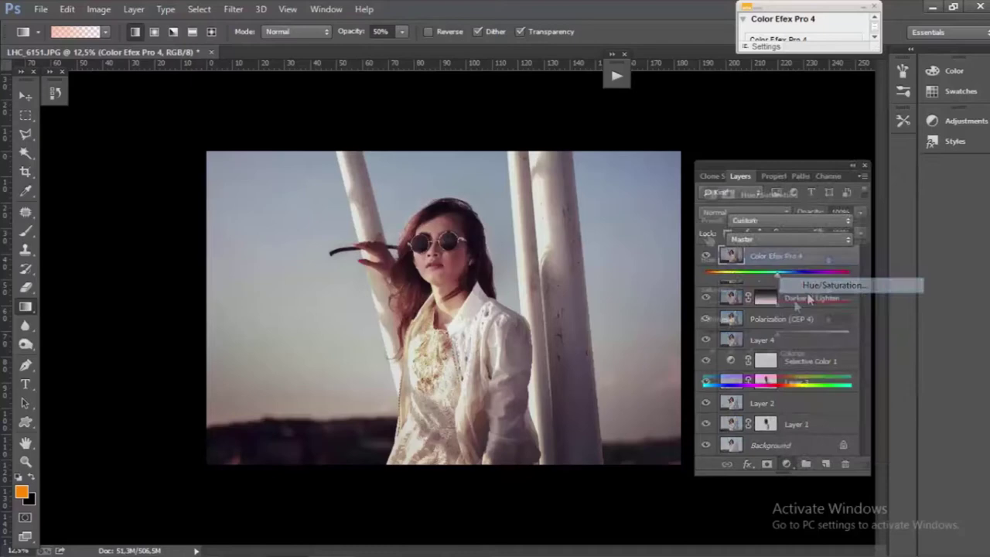
{"action": "left_click", "coordinate": [812, 287]}
{"action": "left_click_drag", "start_coordinate": [778, 303], "coordinate": [768, 307]}
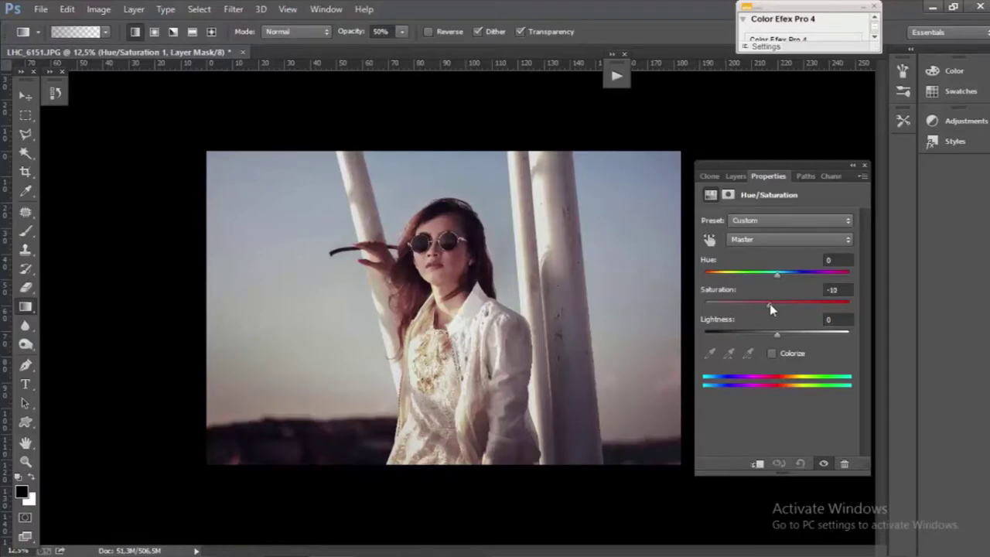
{"action": "left_click", "coordinate": [735, 176]}
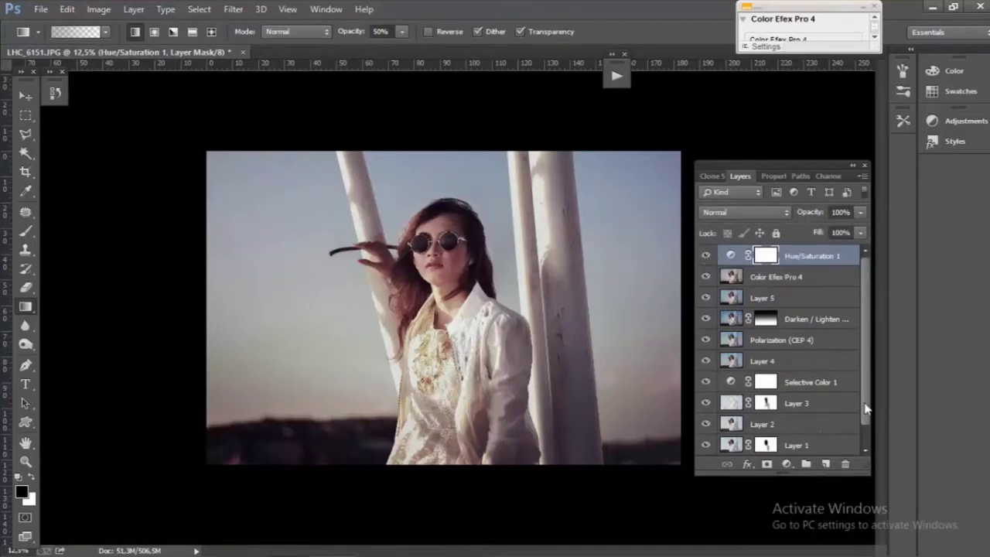
Step: Group the layers from Color Efex Pro 4 down to Layer 1 into Group 1 with Ctrl+G
{"action": "scroll", "coordinate": [865, 408], "scroll_direction": "down", "scroll_amount": 1}
{"action": "left_click", "coordinate": [831, 424], "text": "shift"}
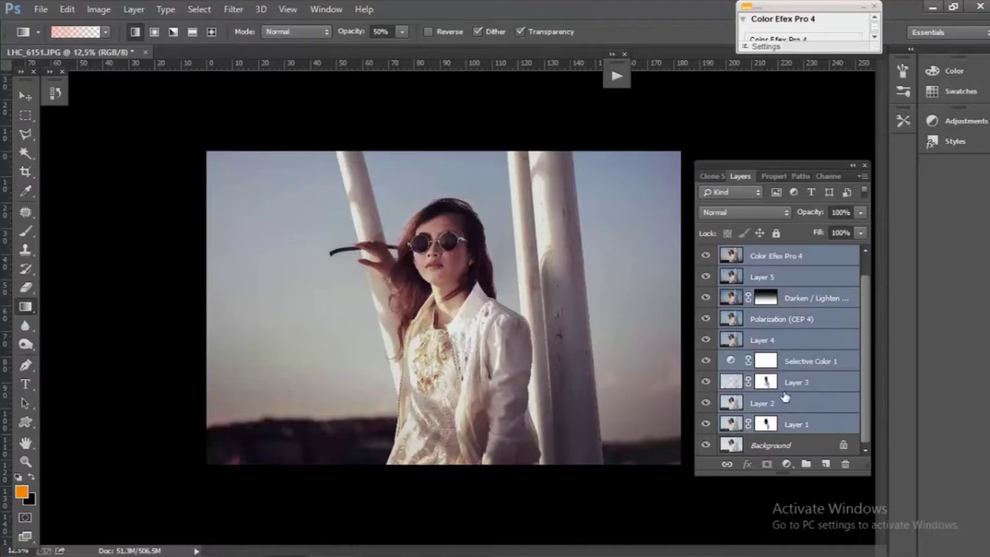
{"action": "key", "text": "ctrl+g"}
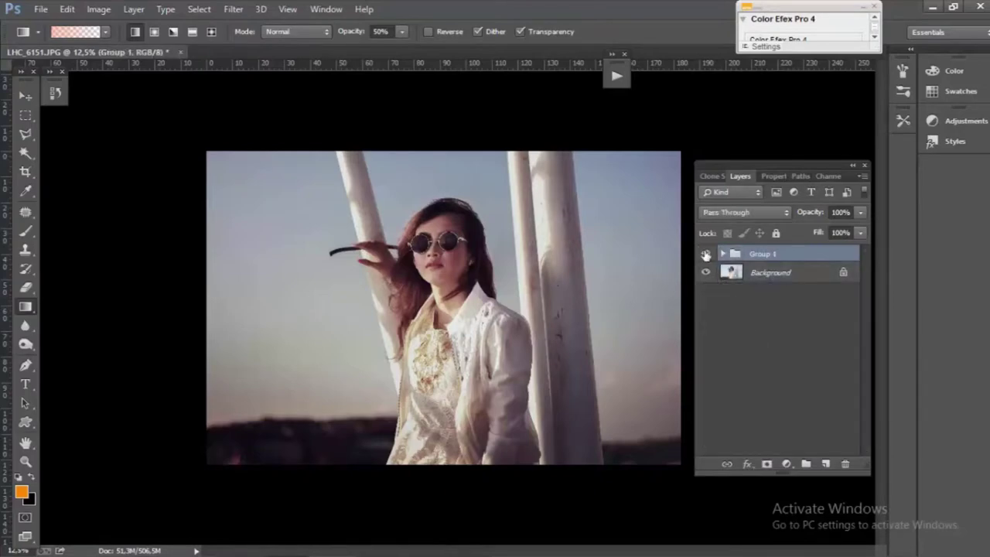
Step: Preview full screen, then toggle Group 1's visibility to compare the grading with the original
{"action": "key", "text": "ctrl+plus"}
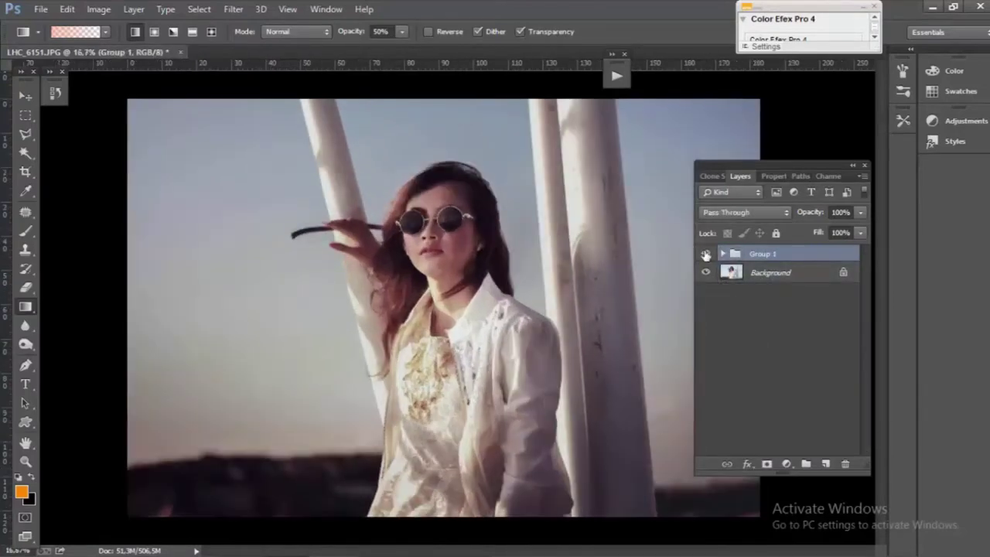
{"action": "key", "text": "f"}
{"action": "key", "text": "f"}
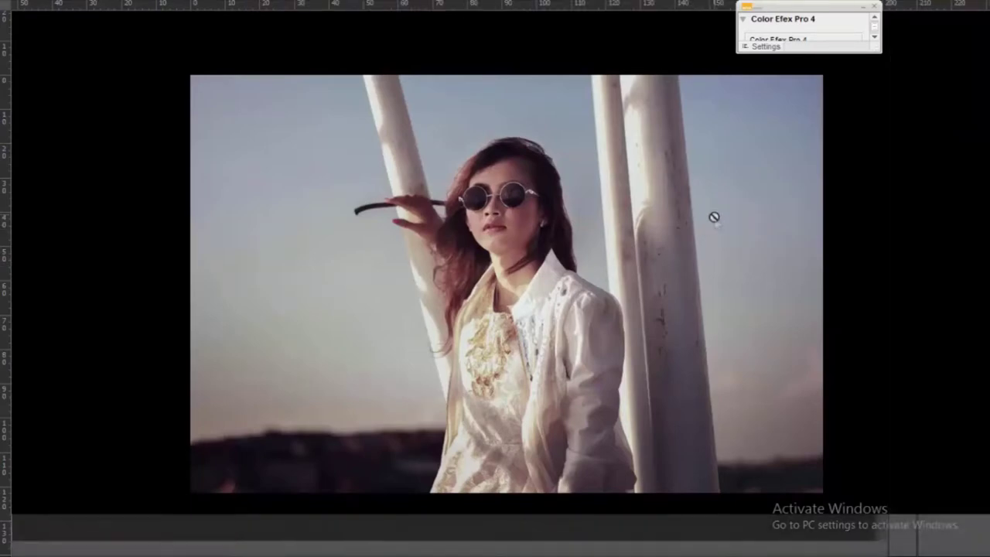
{"action": "key", "text": "f"}
{"action": "left_click", "coordinate": [705, 255]}
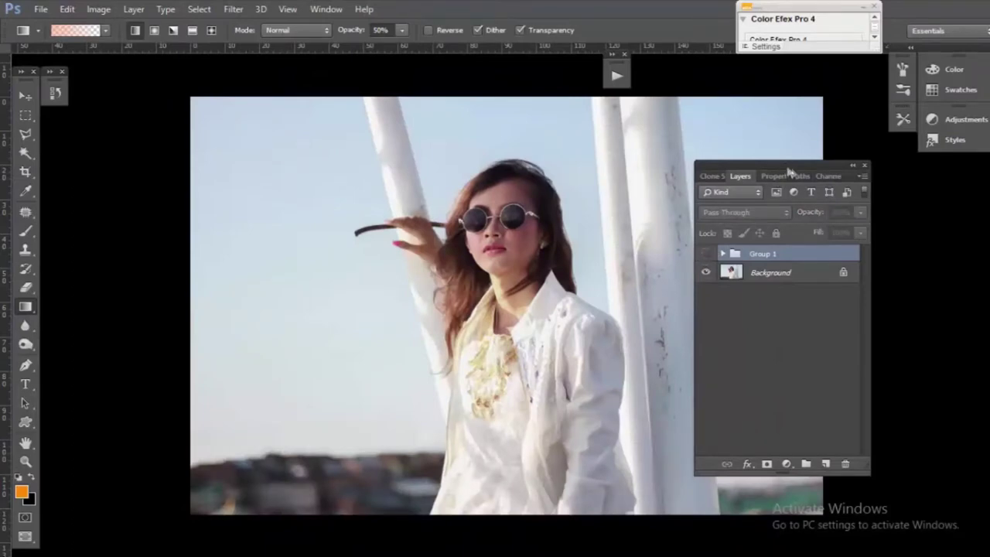
{"action": "left_click_drag", "start_coordinate": [783, 164], "coordinate": [869, 170]}
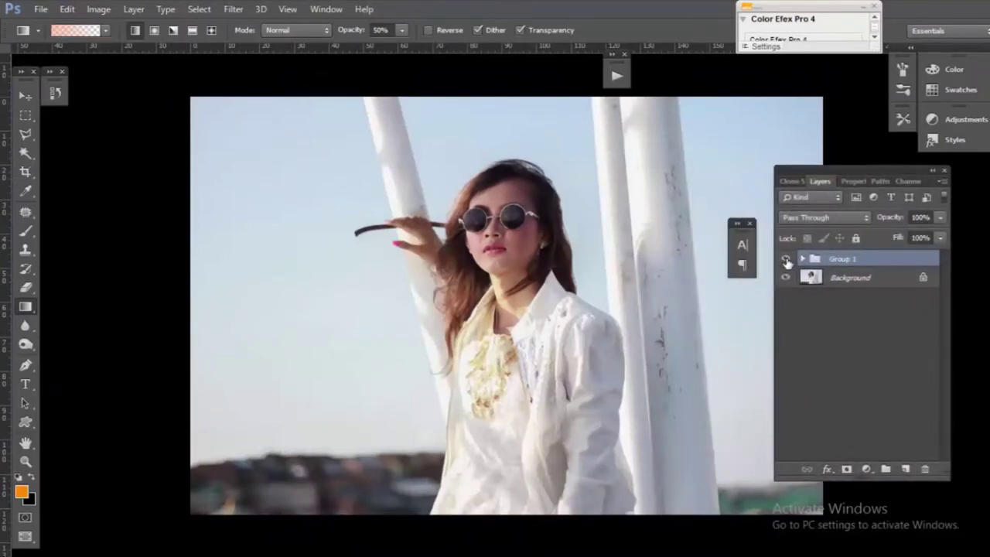
{"action": "left_click", "coordinate": [786, 259]}
{"action": "left_click", "coordinate": [786, 260]}
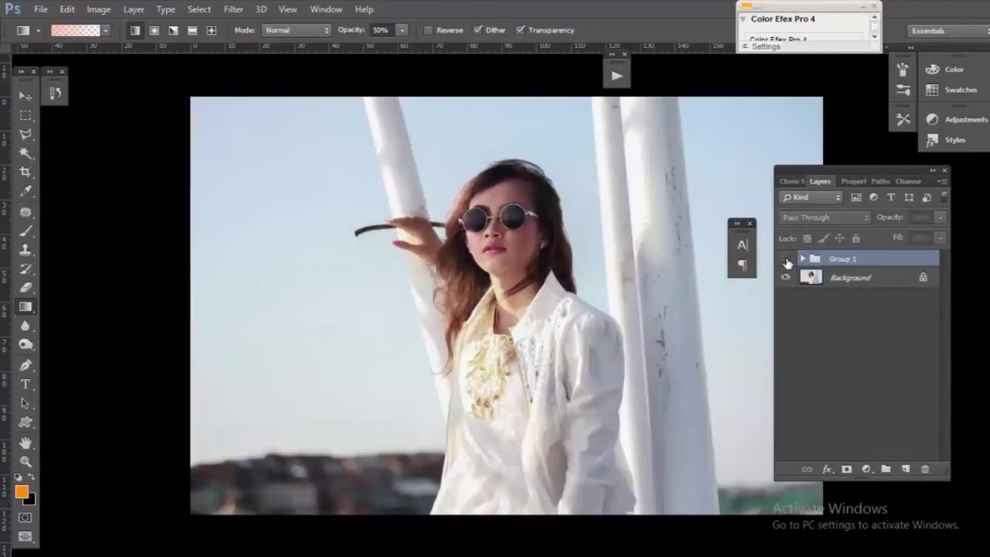
{"action": "left_click", "coordinate": [786, 260]}
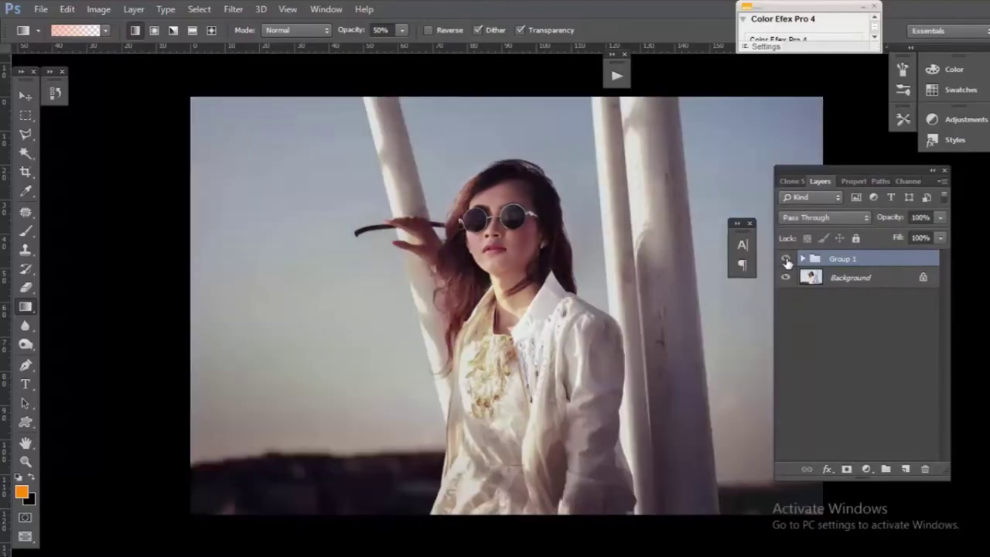
{"action": "left_click", "coordinate": [786, 260]}
{"action": "left_click", "coordinate": [786, 260]}
Step: Set Image Size width to 1800 px, giving 1800 × 1200, and zoom in on the result
{"action": "key", "text": "ctrl+alt+i"}
{"action": "type", "text": "1800"}
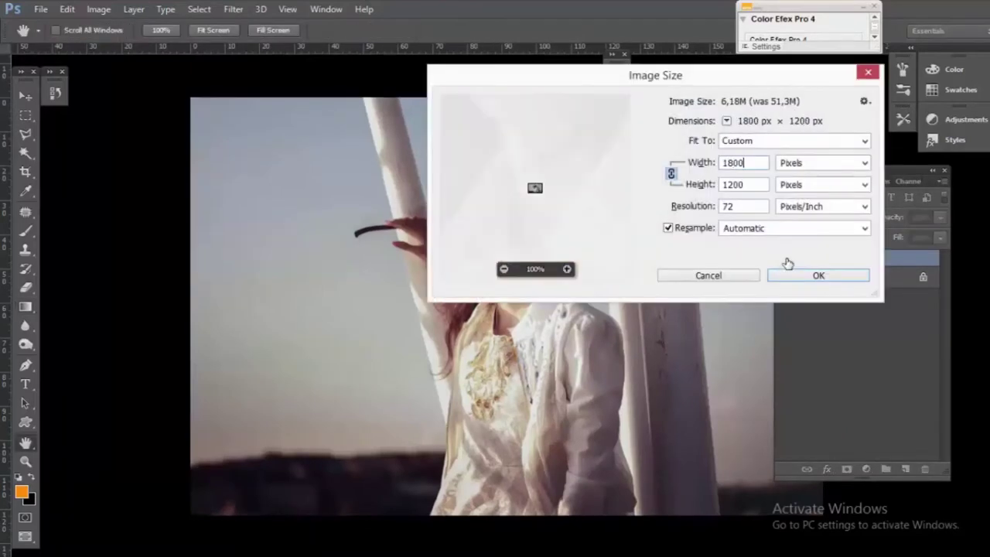
{"action": "key", "text": "Return"}
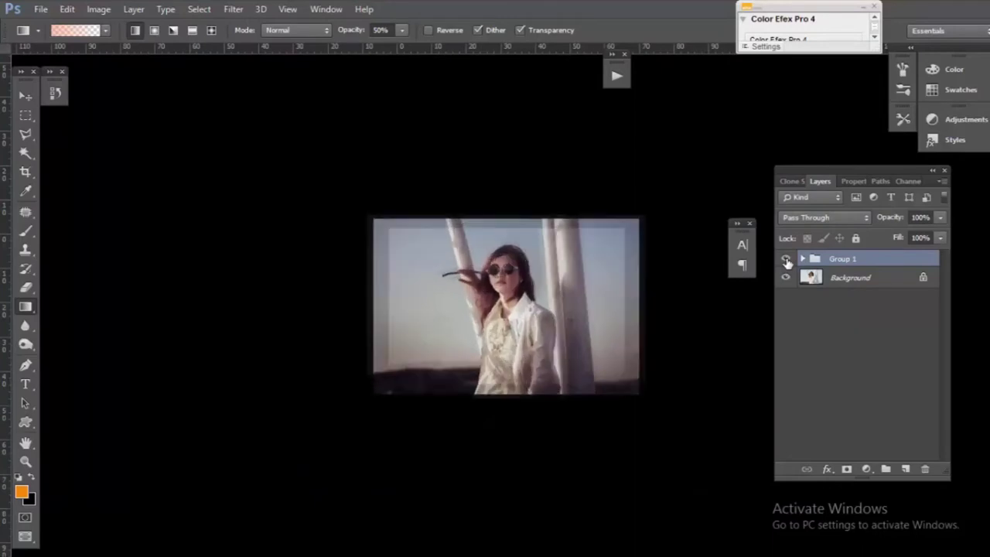
{"action": "key", "text": "ctrl+plus"}
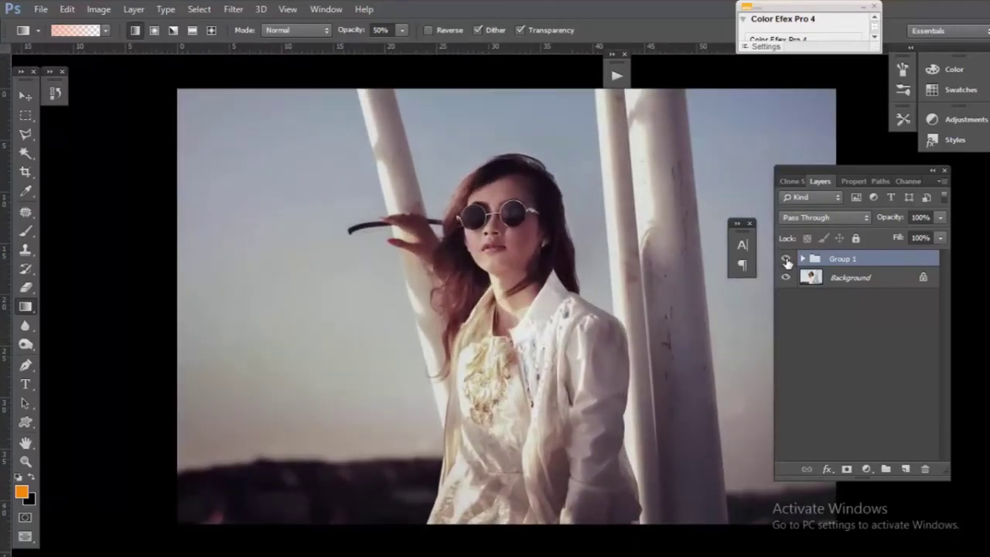